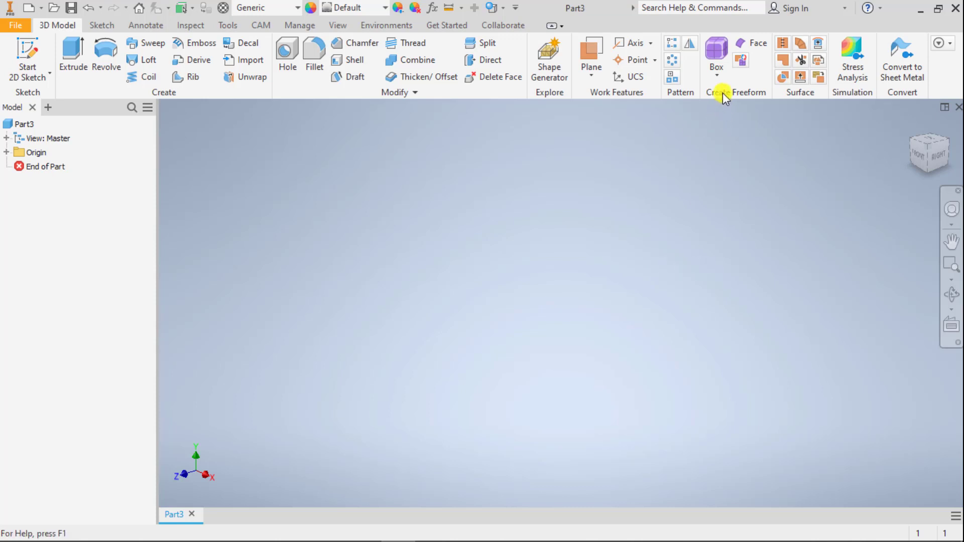
- Start a freeform box on the horizontal XZ origin plane, centred on the origin point
{"action": "left_click", "coordinate": [717, 75]}
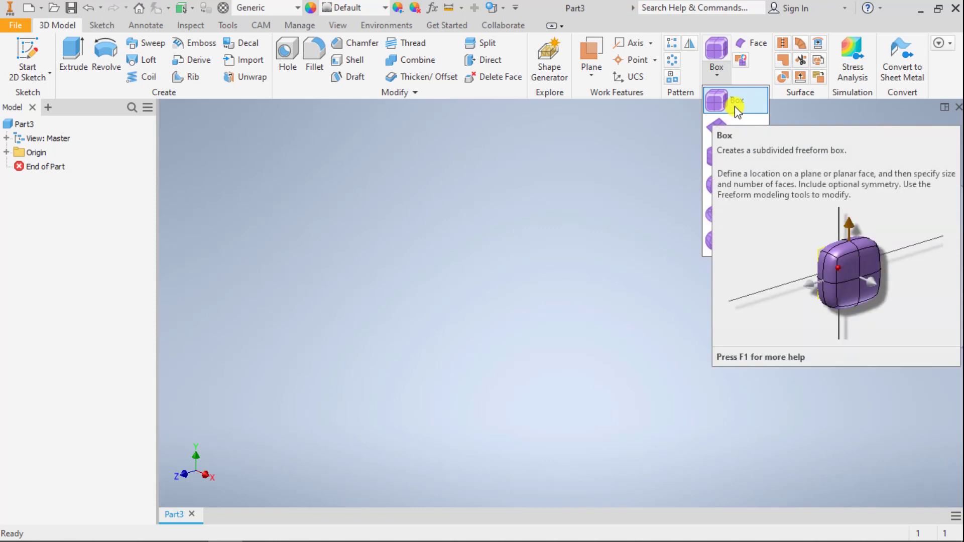
{"action": "left_click", "coordinate": [734, 106]}
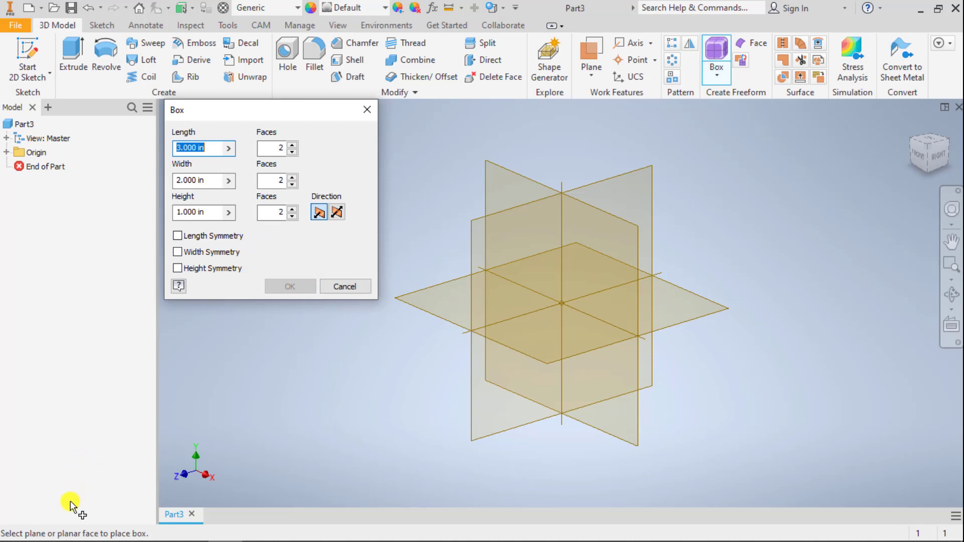
{"action": "left_click", "coordinate": [433, 310]}
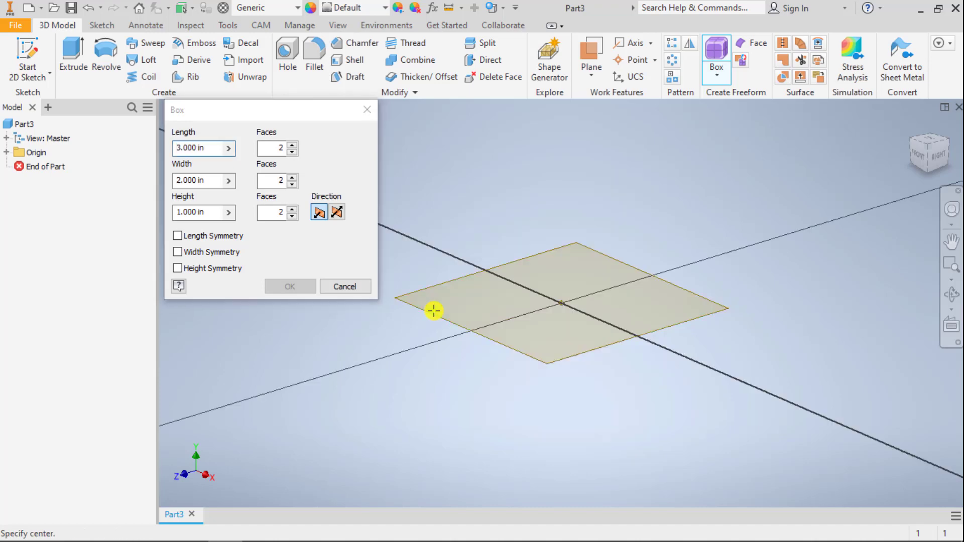
{"action": "left_click", "coordinate": [562, 302]}
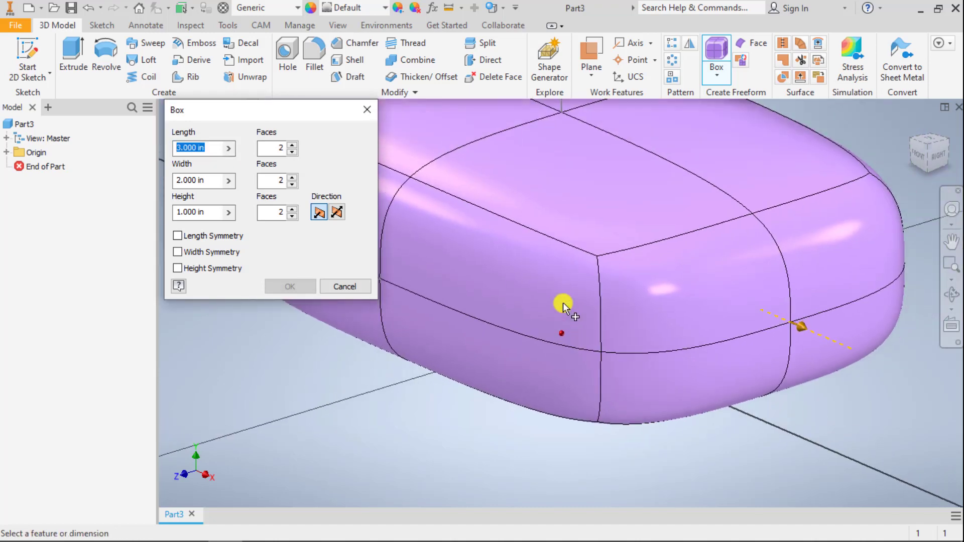
{"action": "middle_click_drag", "start_coordinate": [336, 366], "coordinate": [415, 361]}
{"action": "middle_click_drag", "start_coordinate": [425, 411], "coordinate": [462, 422], "text": "shift"}
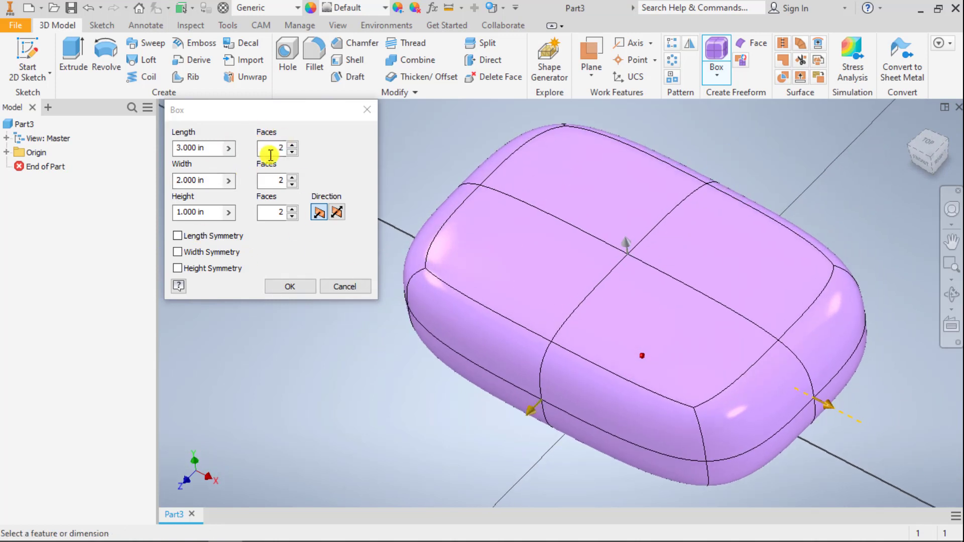
- Set the number of faces along the box's length to 6
{"action": "left_click", "coordinate": [273, 151]}
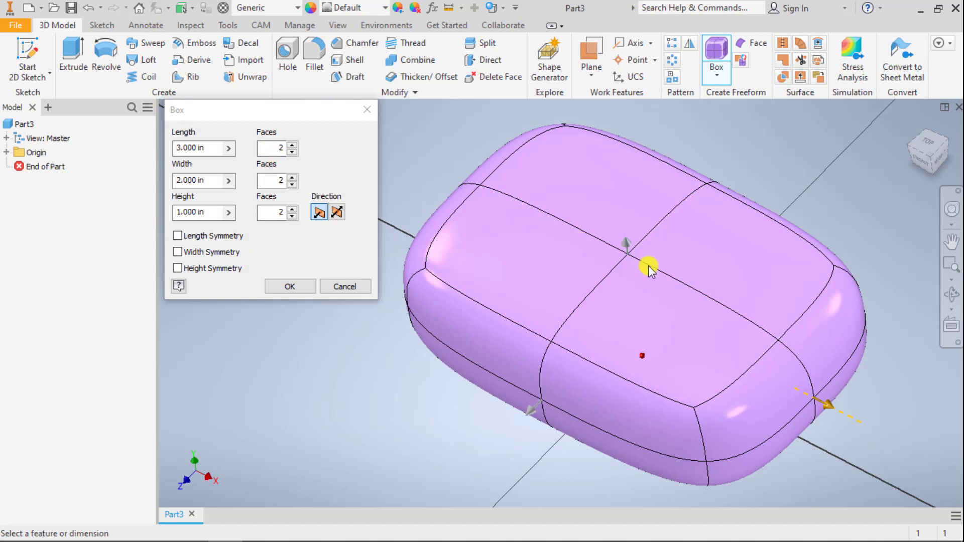
{"action": "left_click", "coordinate": [282, 146]}
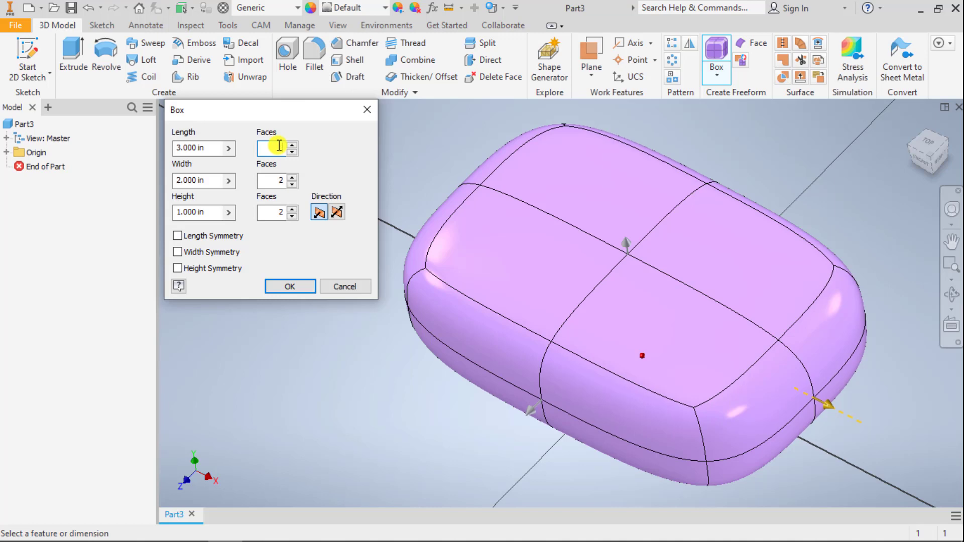
{"action": "type", "text": "5"}
{"action": "type", "text": "6"}
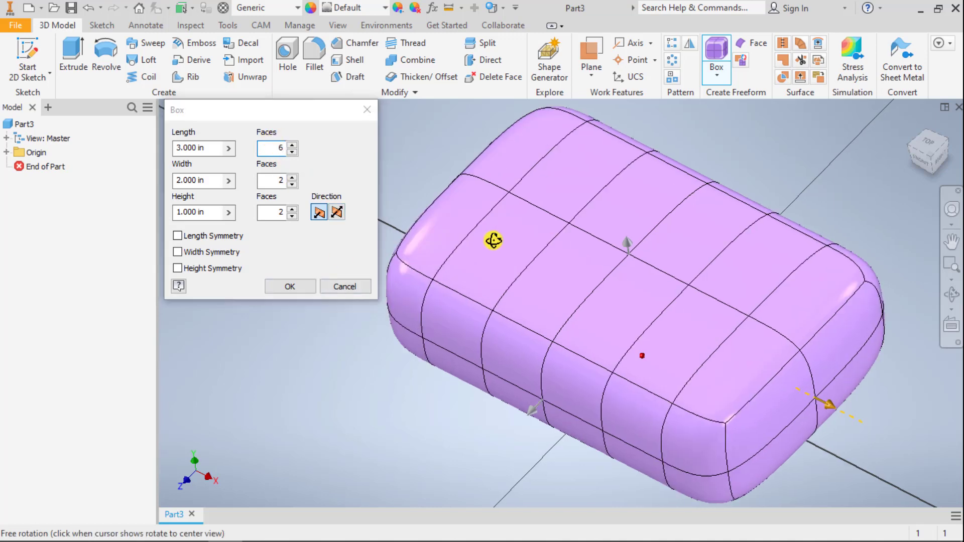
{"action": "middle_click_drag", "start_coordinate": [493, 241], "coordinate": [504, 197], "text": "shift"}
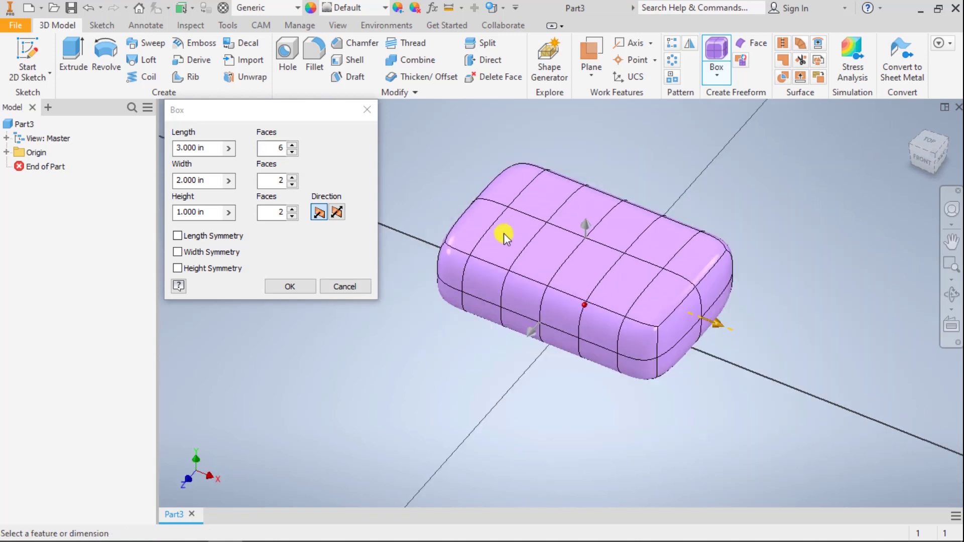
{"action": "scroll", "coordinate": [504, 233], "scroll_direction": "down", "scroll_amount": 3}
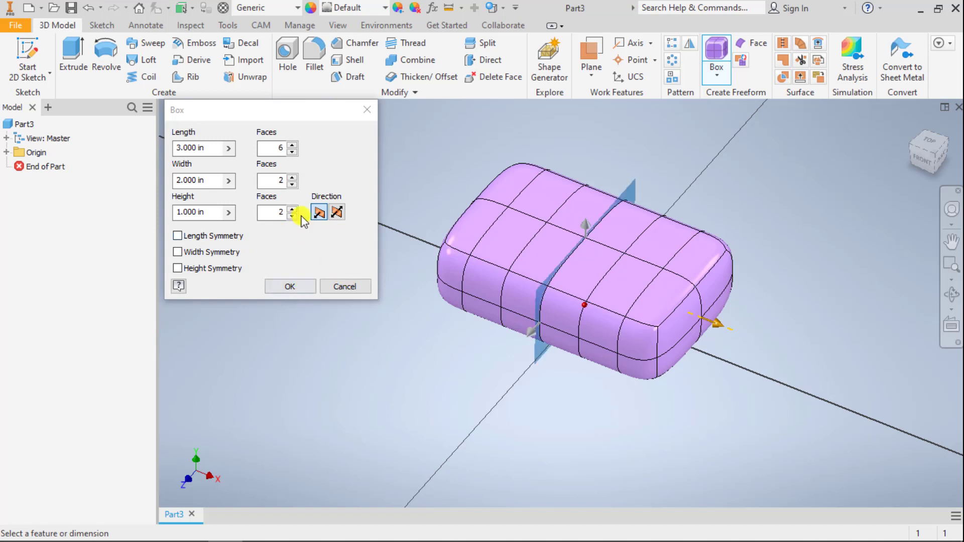
- Set the number of faces across the box's width to 4
{"action": "left_click", "coordinate": [281, 184]}
{"action": "left_click_drag", "start_coordinate": [281, 183], "coordinate": [272, 180]}
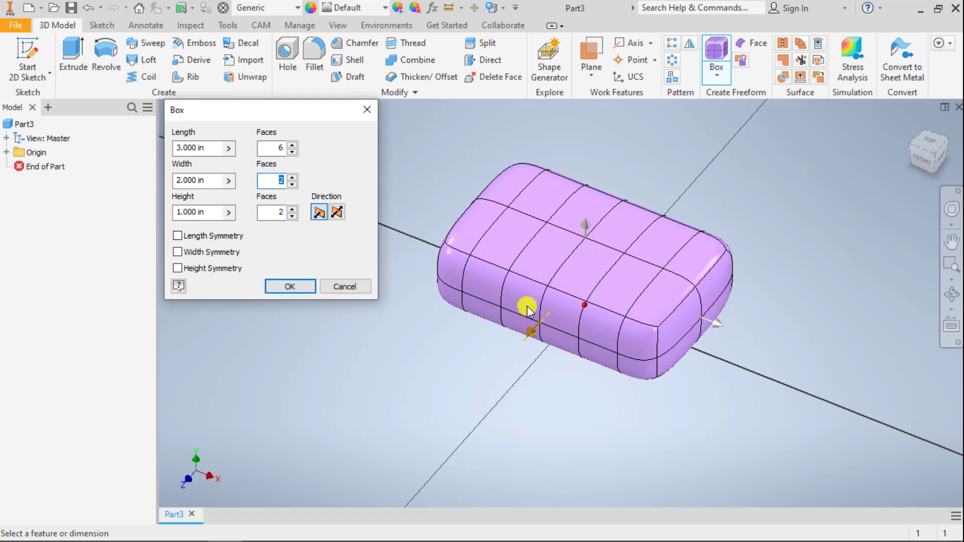
{"action": "middle_click_drag", "start_coordinate": [528, 307], "coordinate": [571, 278], "text": "shift"}
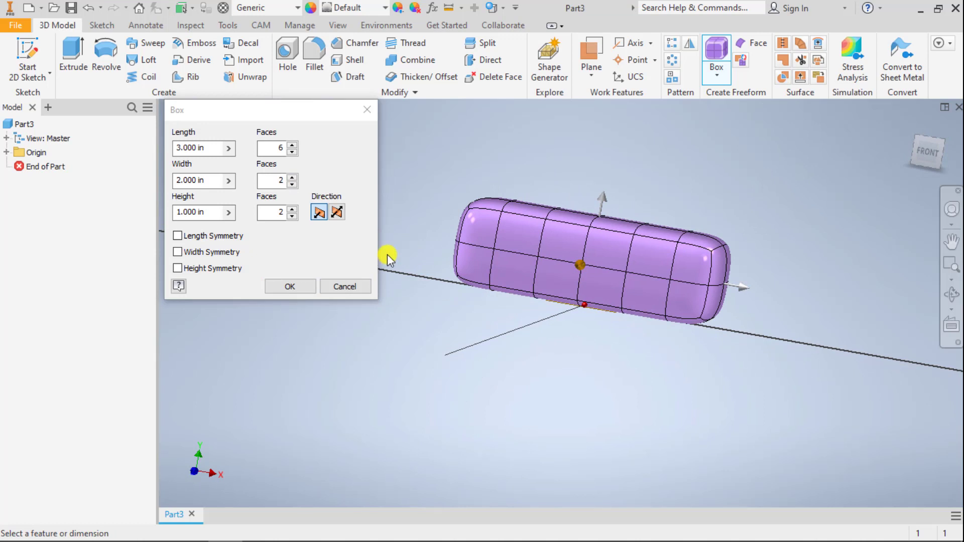
{"action": "middle_click_drag", "start_coordinate": [441, 250], "coordinate": [362, 249], "text": "shift"}
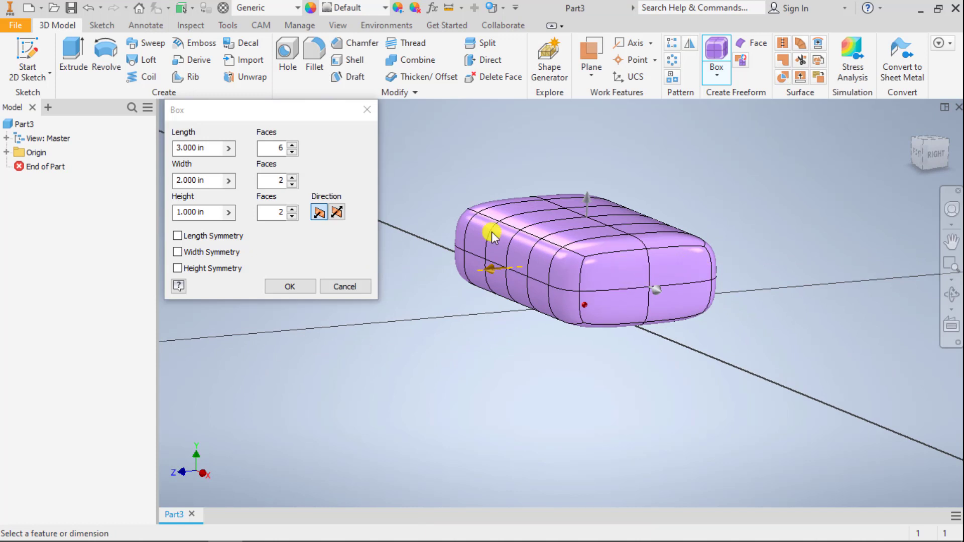
{"action": "double_click", "coordinate": [275, 179]}
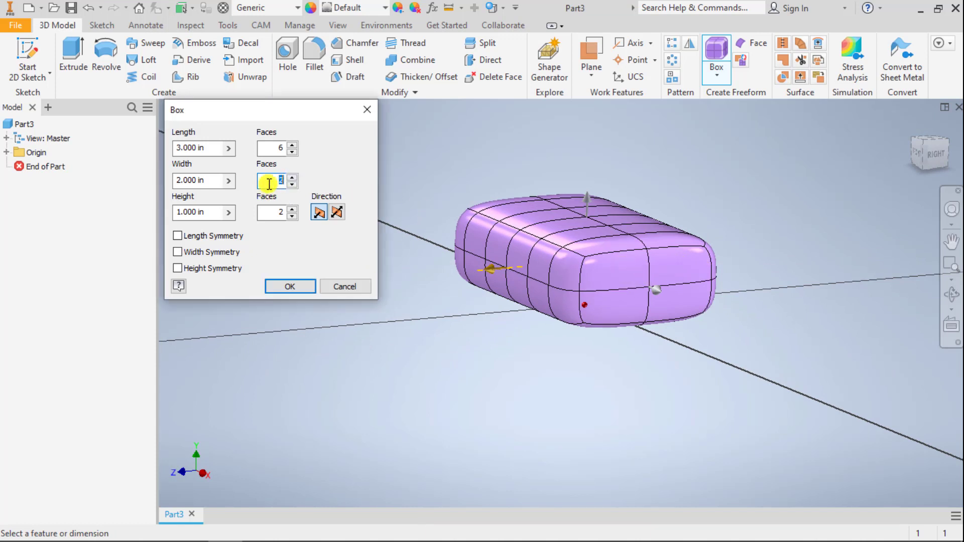
{"action": "type", "text": "4"}
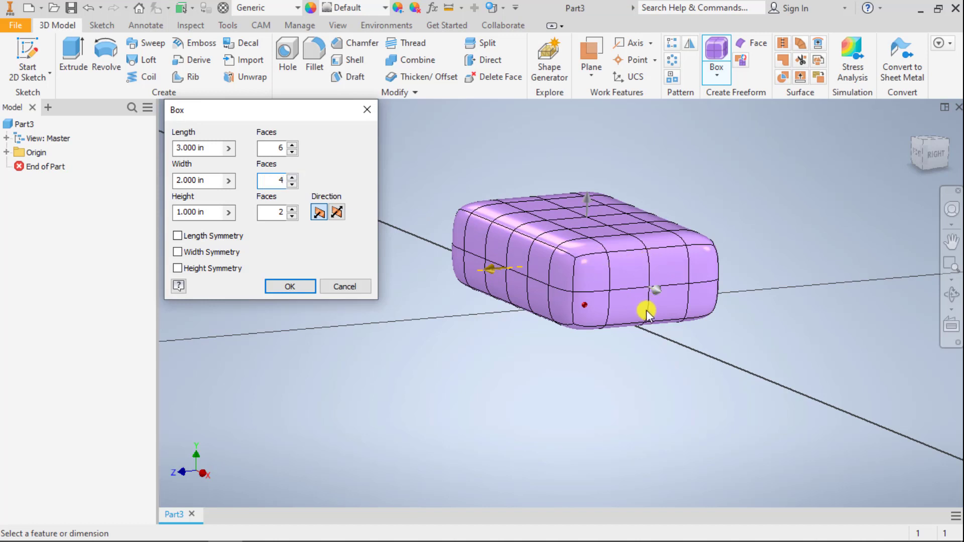
- Try 5 faces across the box's width and return the count to 4
{"action": "left_click_drag", "start_coordinate": [276, 184], "coordinate": [284, 183]}
{"action": "type", "text": "5"}
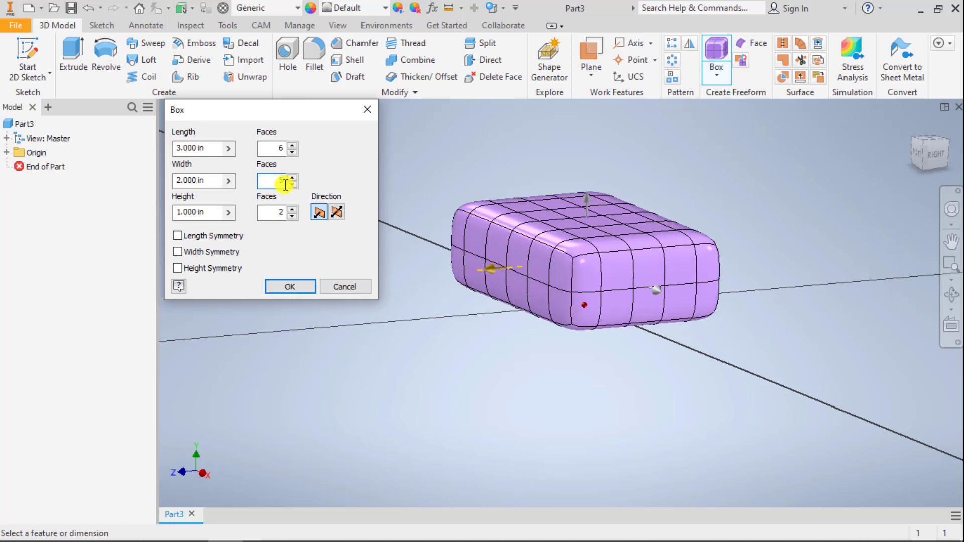
{"action": "scroll", "coordinate": [668, 309], "scroll_direction": "down", "scroll_amount": 2}
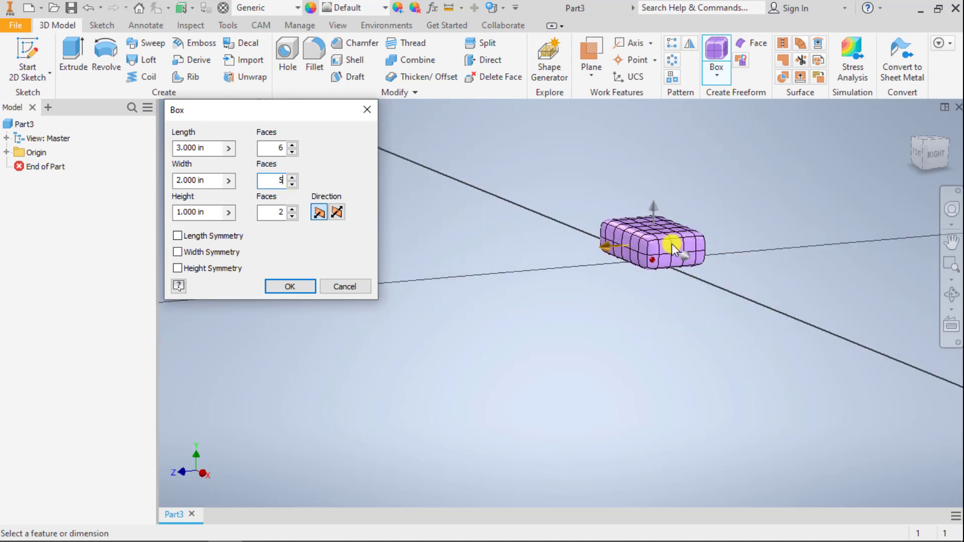
{"action": "scroll", "coordinate": [668, 253], "scroll_direction": "up", "scroll_amount": 3}
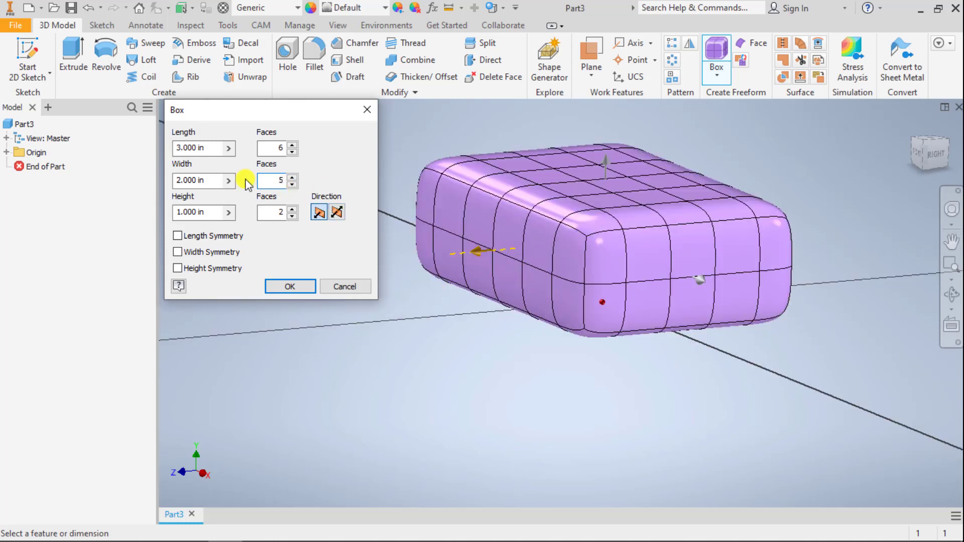
{"action": "key", "text": "BackSpace"}
{"action": "type", "text": "4"}
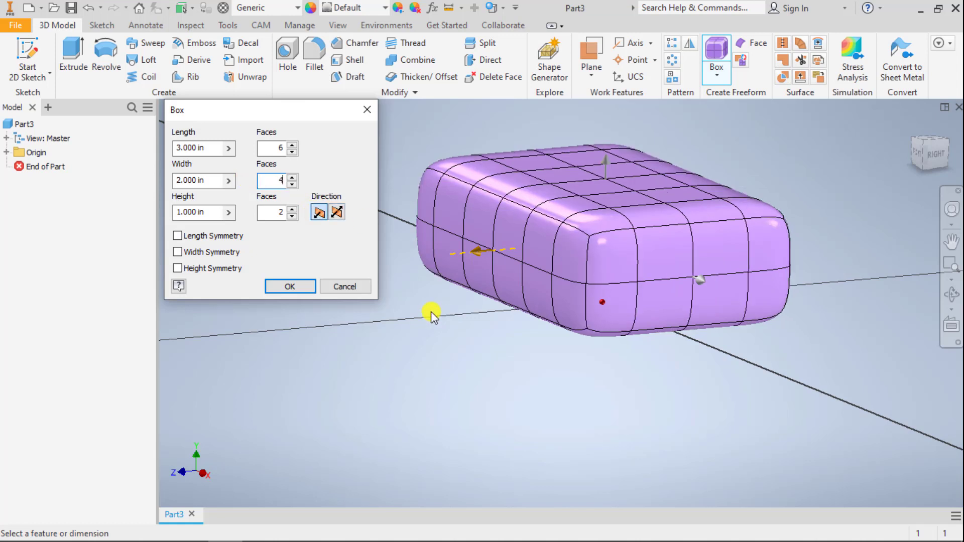
- Set the number of faces along the box's height to 4 and create the freeform box
{"action": "double_click", "coordinate": [277, 211]}
{"action": "type", "text": "4"}
{"action": "middle_click_drag", "start_coordinate": [437, 294], "coordinate": [439, 315], "text": "shift"}
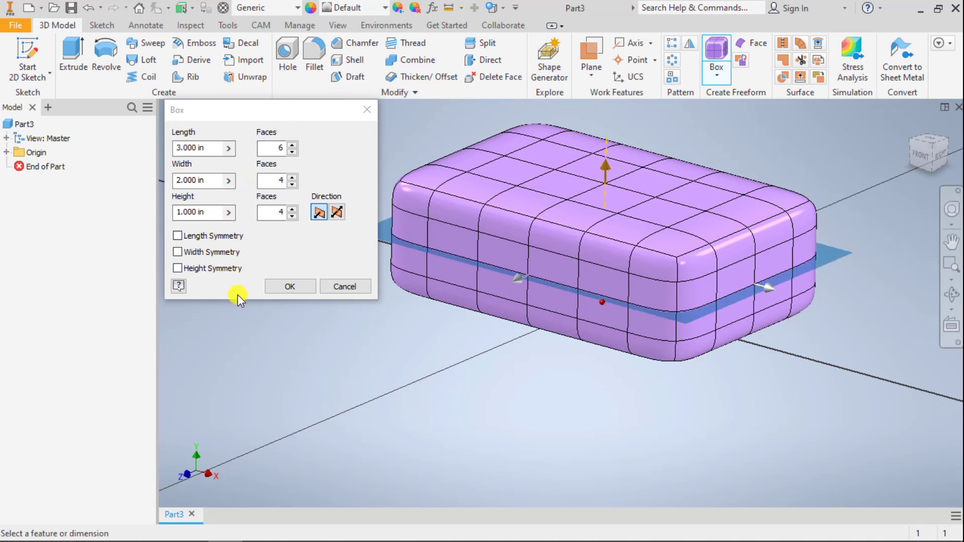
{"action": "left_click", "coordinate": [290, 286]}
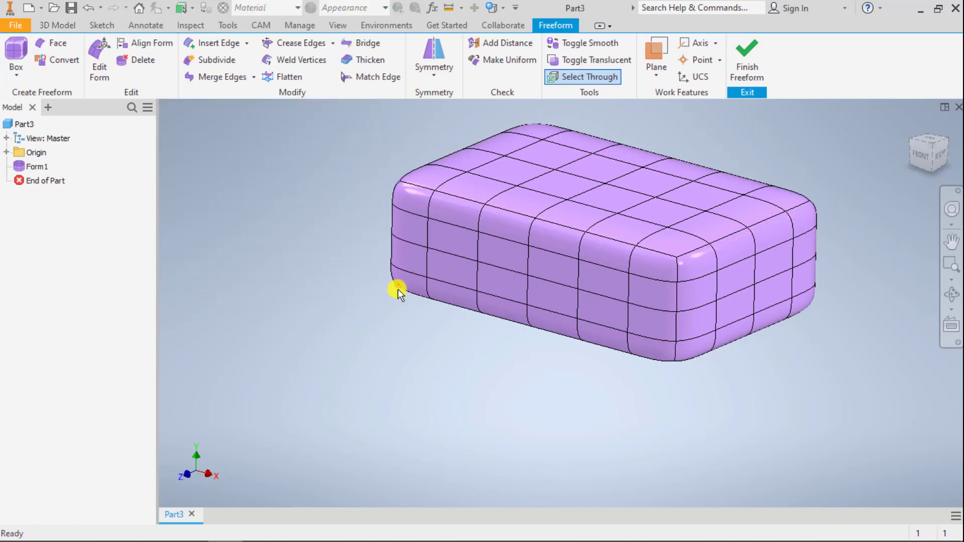
- Finish the freeform box as a solid body and reopen Form1 for freeform editing
{"action": "middle_click_drag", "start_coordinate": [393, 312], "coordinate": [285, 344], "text": "shift"}
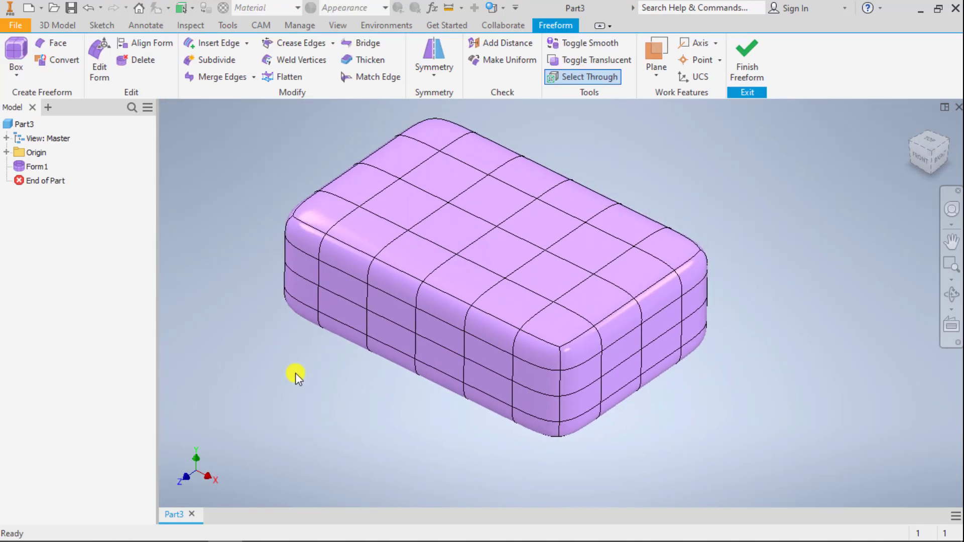
{"action": "double_click", "coordinate": [43, 168]}
{"action": "key", "text": "Return"}
{"action": "left_click", "coordinate": [765, 59]}
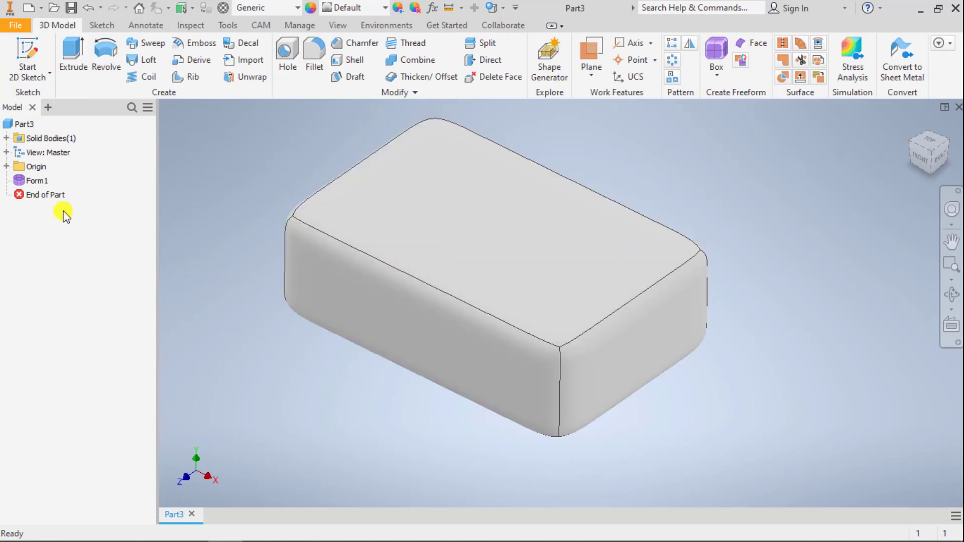
{"action": "double_click", "coordinate": [36, 181]}
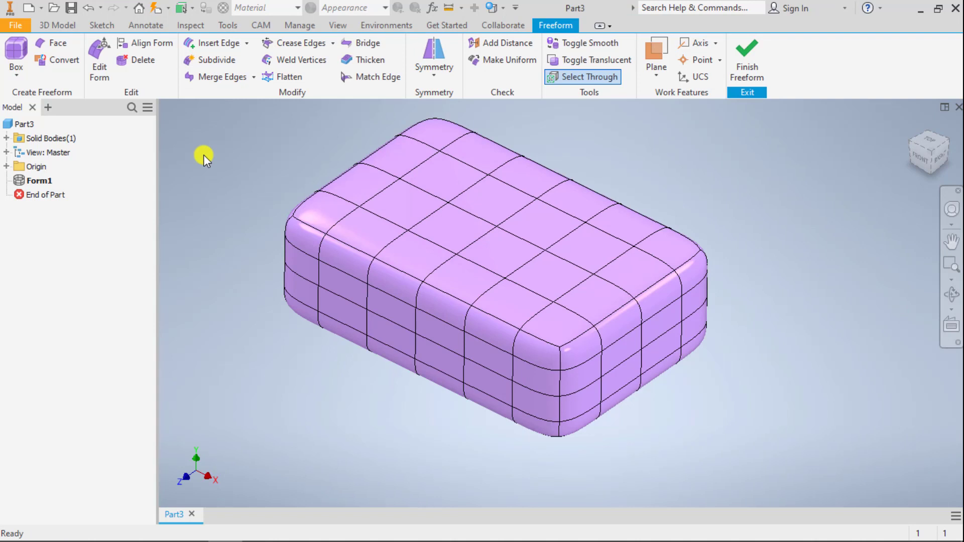
{"action": "middle_click_drag", "start_coordinate": [248, 176], "coordinate": [253, 178]}
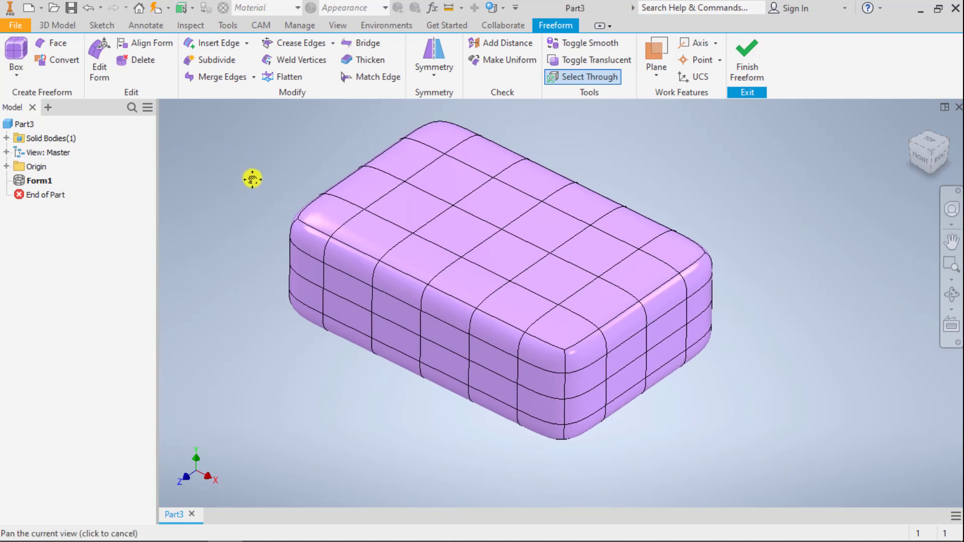
- Start Edit Form on the box, trying the Point and Edge selection filters before returning the filter to All
{"action": "left_click", "coordinate": [99, 59]}
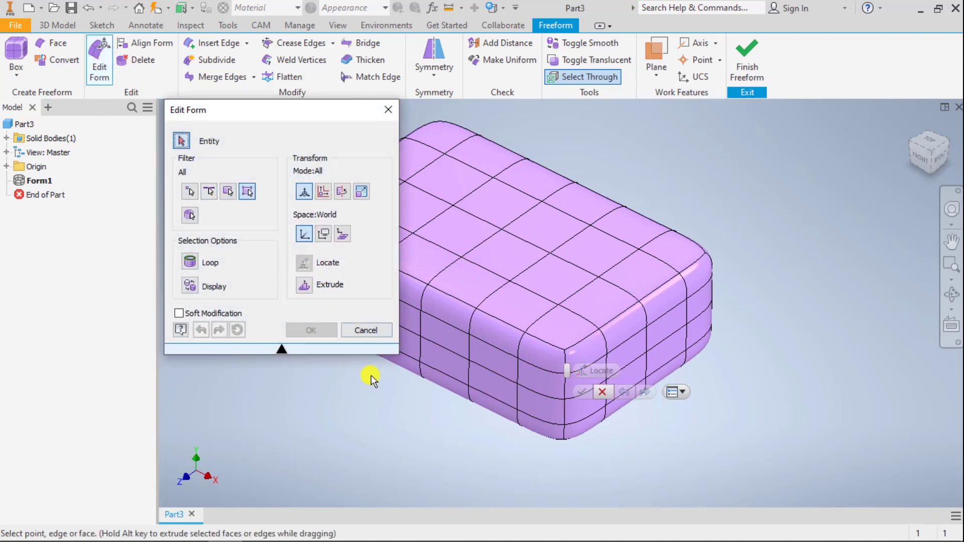
{"action": "middle_click_drag", "start_coordinate": [372, 375], "coordinate": [502, 383]}
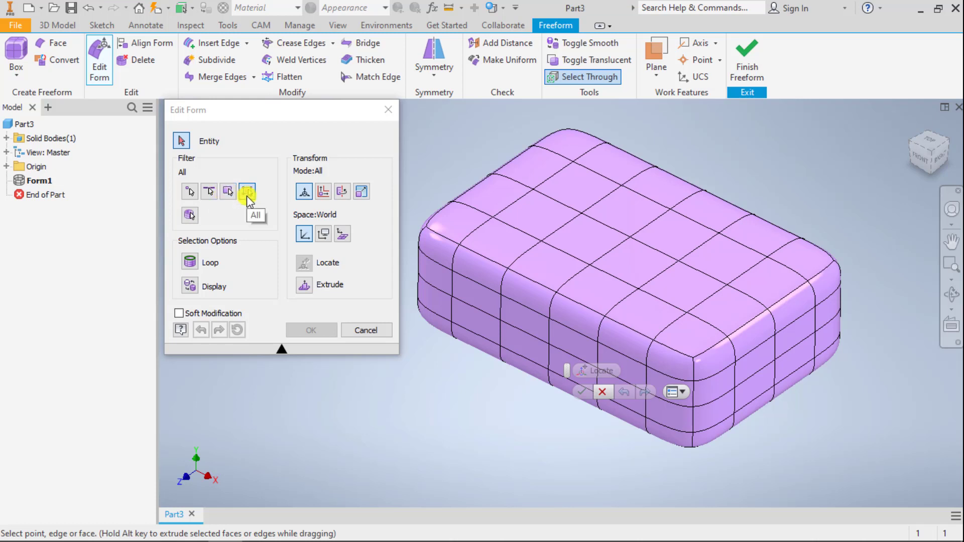
{"action": "left_click", "coordinate": [190, 191]}
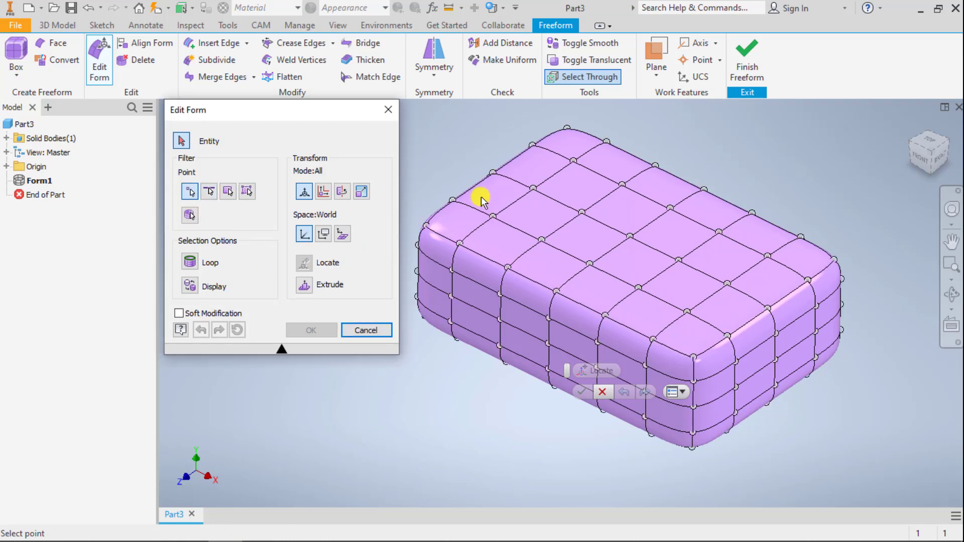
{"action": "left_click", "coordinate": [209, 192]}
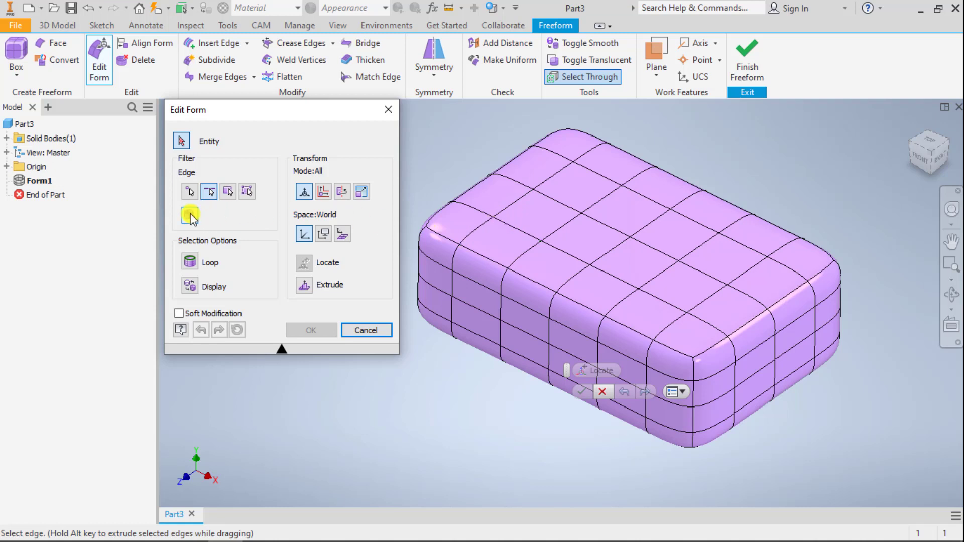
{"action": "left_click", "coordinate": [247, 192]}
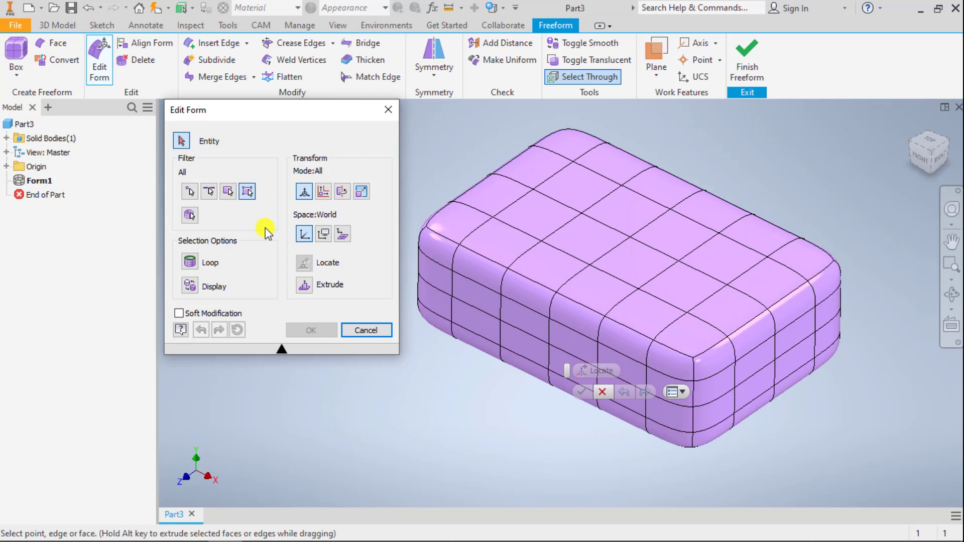
- Pull the middle vertex one row in from the left end of the box's top face up about 1.076 in along Y
{"action": "left_click", "coordinate": [532, 191]}
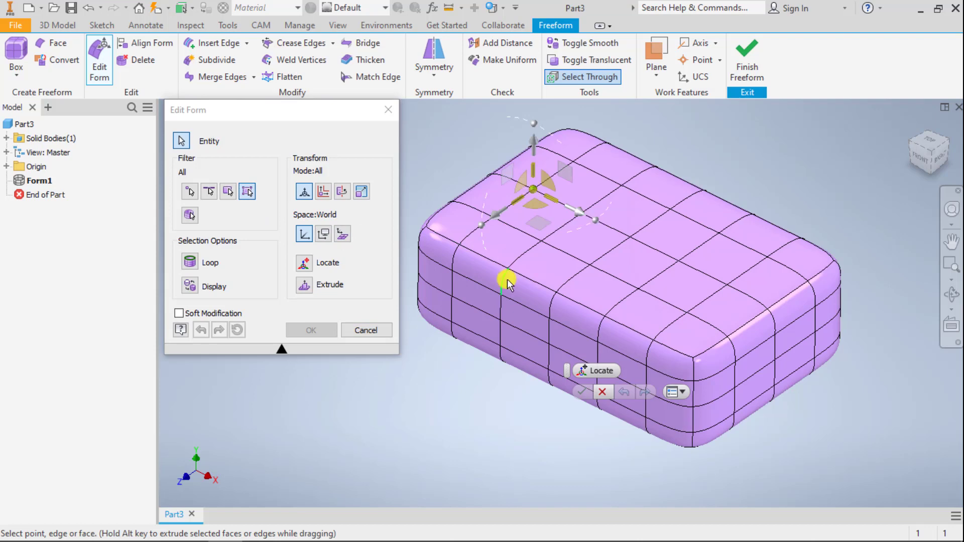
{"action": "mouse_move", "coordinate": [504, 323]}
{"action": "middle_mouse_down", "text": "shift"}
{"action": "mouse_move", "coordinate": [504, 293]}
{"action": "mouse_move", "coordinate": [504, 312]}
{"action": "middle_mouse_up", "text": "shift"}
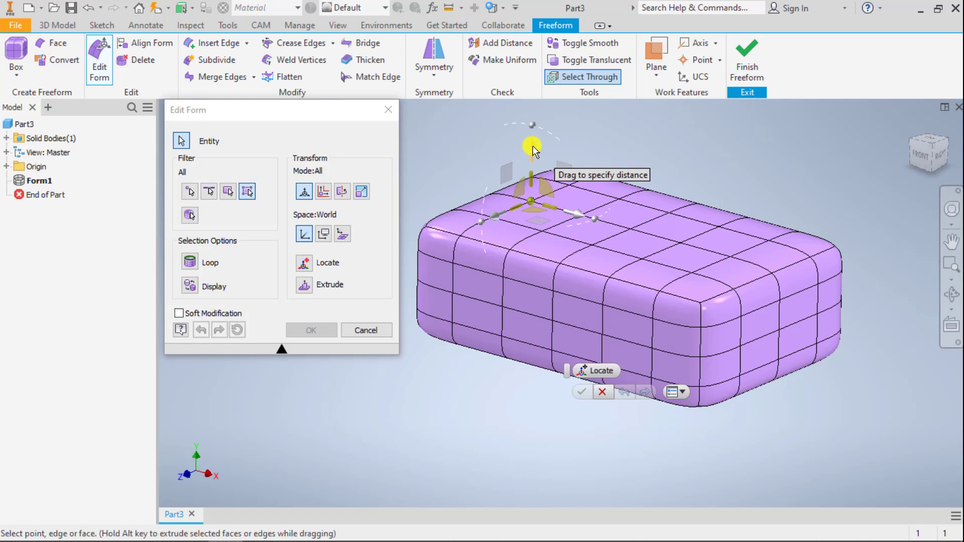
{"action": "left_click_drag", "start_coordinate": [532, 146], "coordinate": [520, 15]}
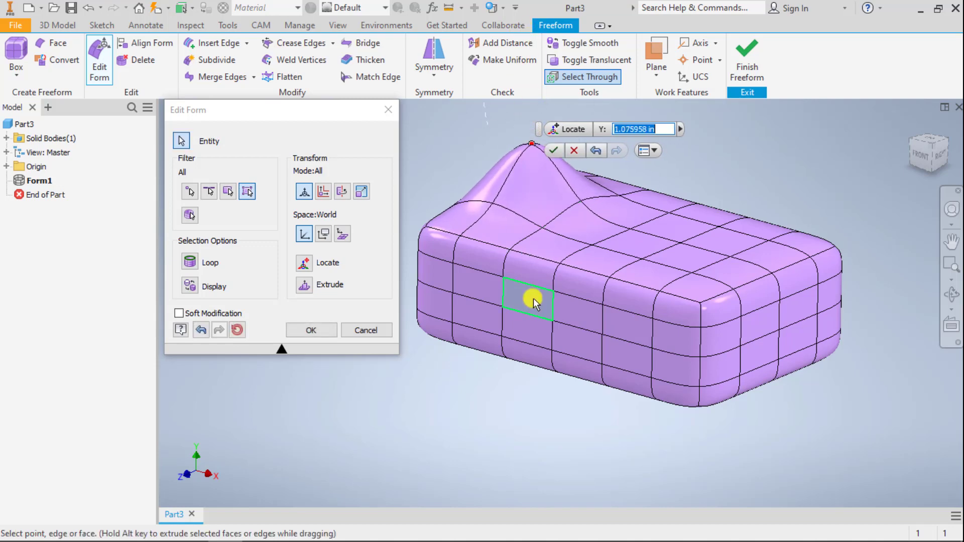
{"action": "middle_click_drag", "start_coordinate": [533, 298], "coordinate": [578, 312], "text": "shift"}
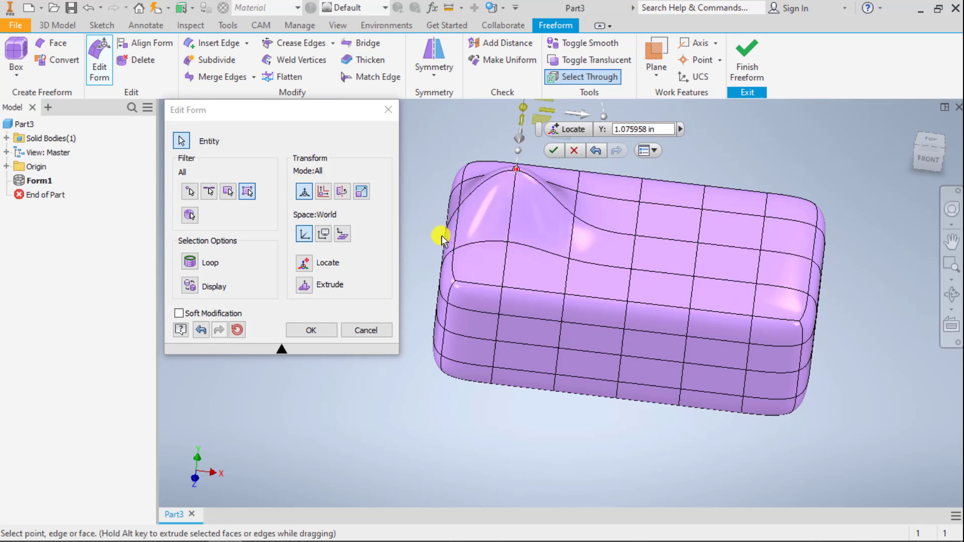
{"action": "middle_click_drag", "start_coordinate": [597, 295], "coordinate": [605, 351]}
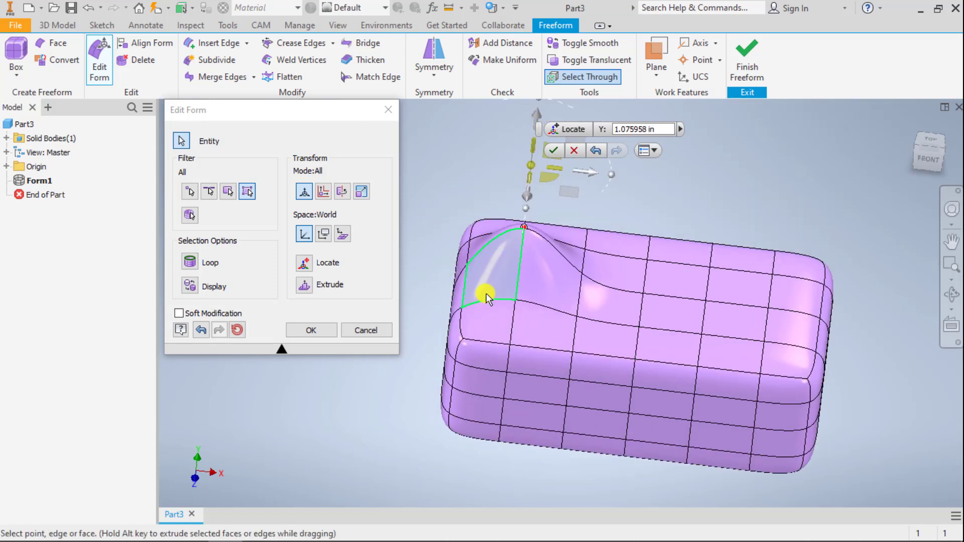
- Try to shift the raised top-face vertex about -1.429 in along X
{"action": "middle_click_drag", "start_coordinate": [580, 278], "coordinate": [499, 260], "text": "shift"}
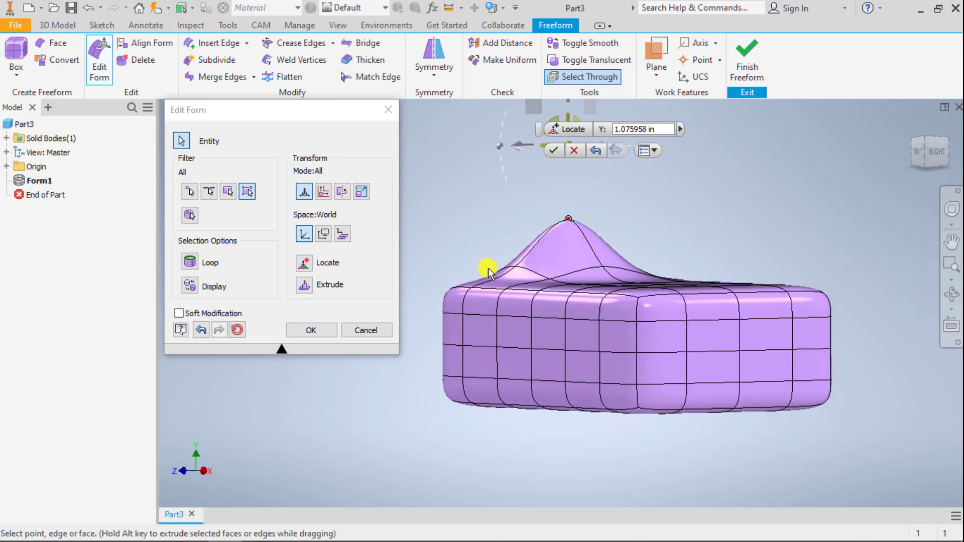
{"action": "middle_click_drag", "start_coordinate": [517, 291], "coordinate": [620, 452], "text": "shift"}
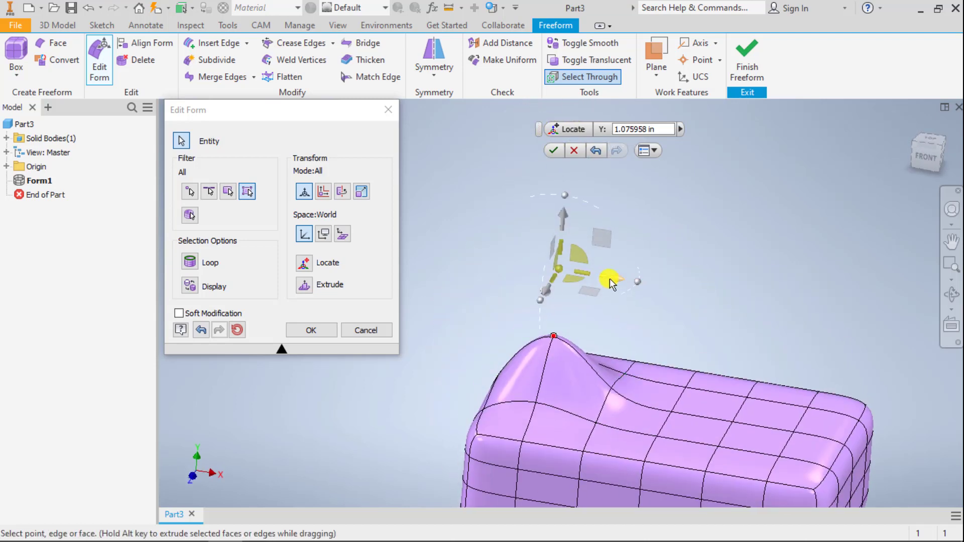
{"action": "left_click_drag", "start_coordinate": [612, 279], "coordinate": [435, 246]}
{"action": "middle_click_drag", "start_coordinate": [592, 276], "coordinate": [547, 181]}
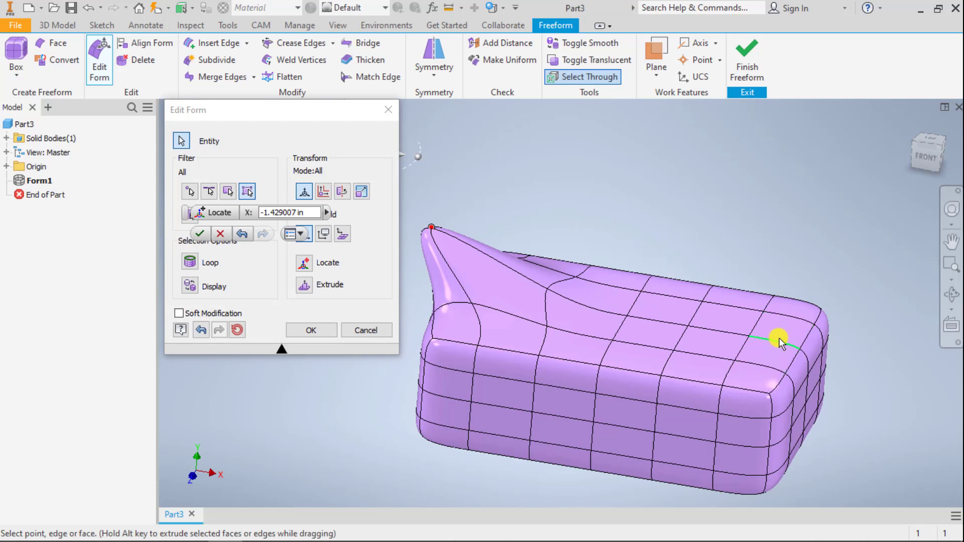
{"action": "left_click", "coordinate": [366, 330]}
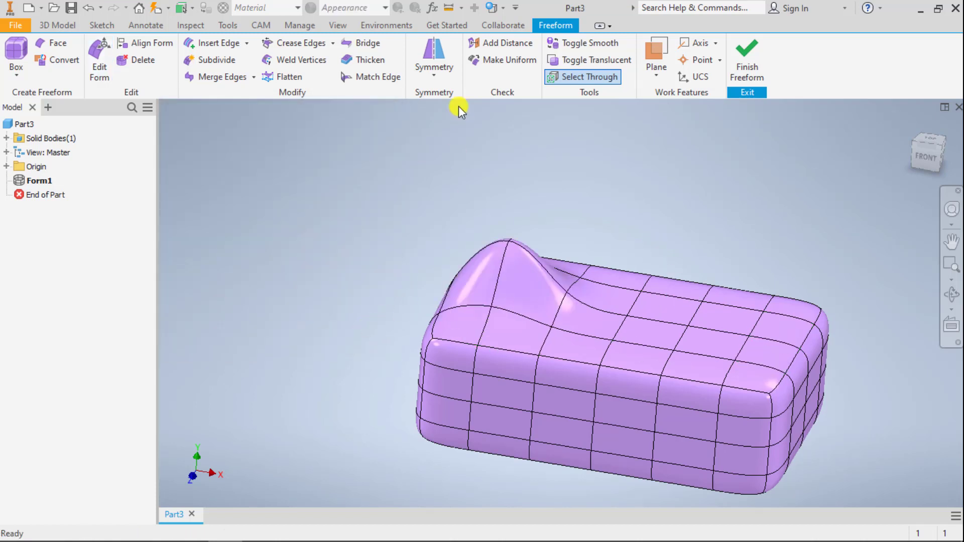
- Undo the vertex edit on the box's top face
{"action": "left_click", "coordinate": [428, 51]}
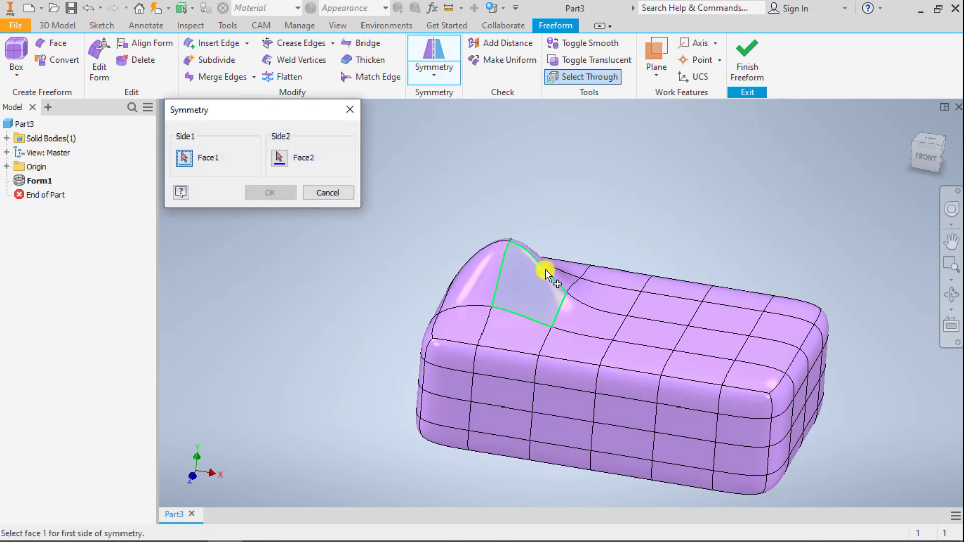
{"action": "key", "text": "Escape"}
{"action": "key", "text": "ctrl+z"}
- Apply Symmetry between the two matching faces at opposite ends of the box's top face
{"action": "left_click", "coordinate": [424, 70]}
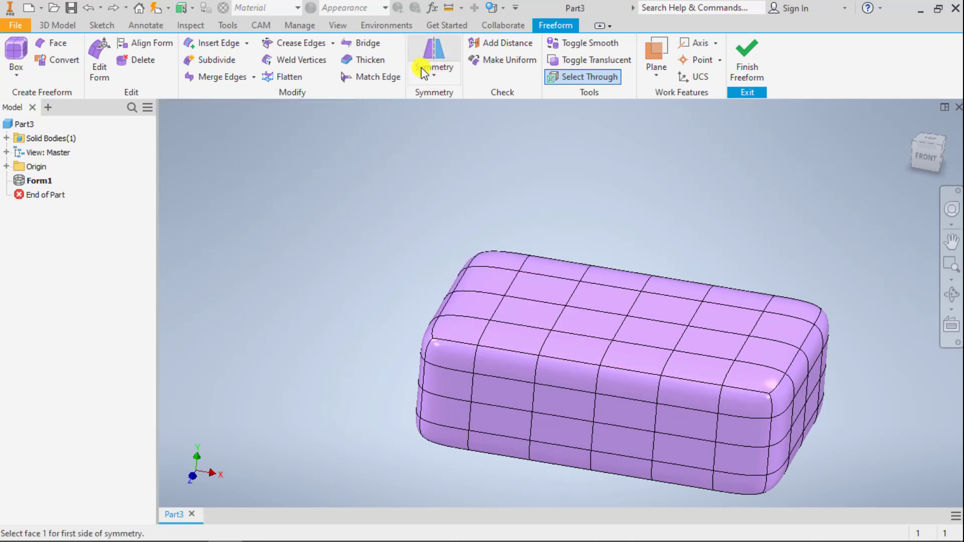
{"action": "left_click", "coordinate": [488, 292]}
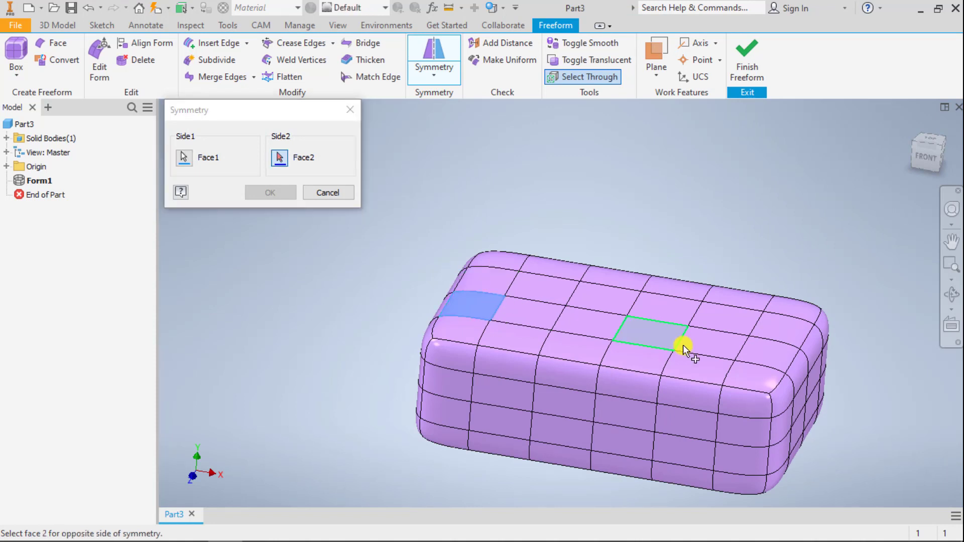
{"action": "left_click", "coordinate": [754, 352]}
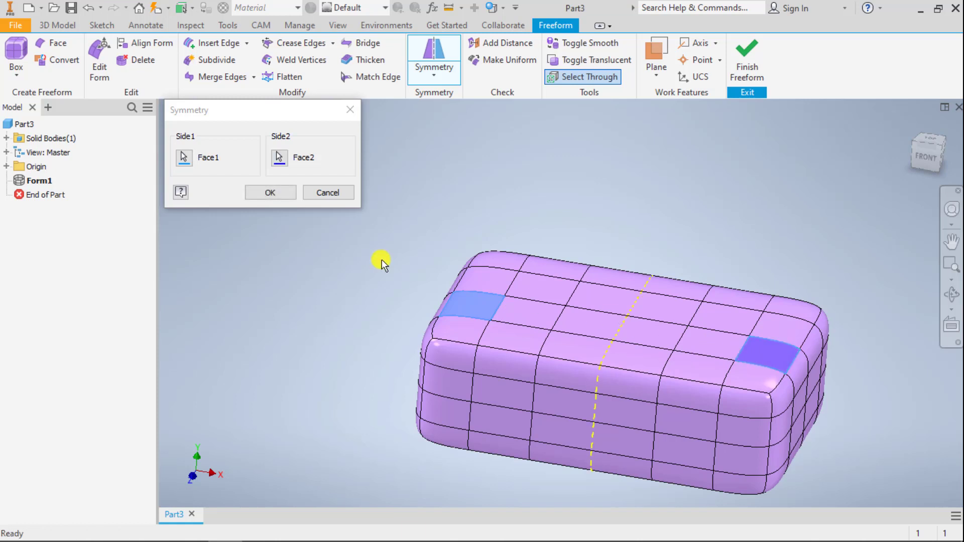
{"action": "left_click", "coordinate": [269, 194]}
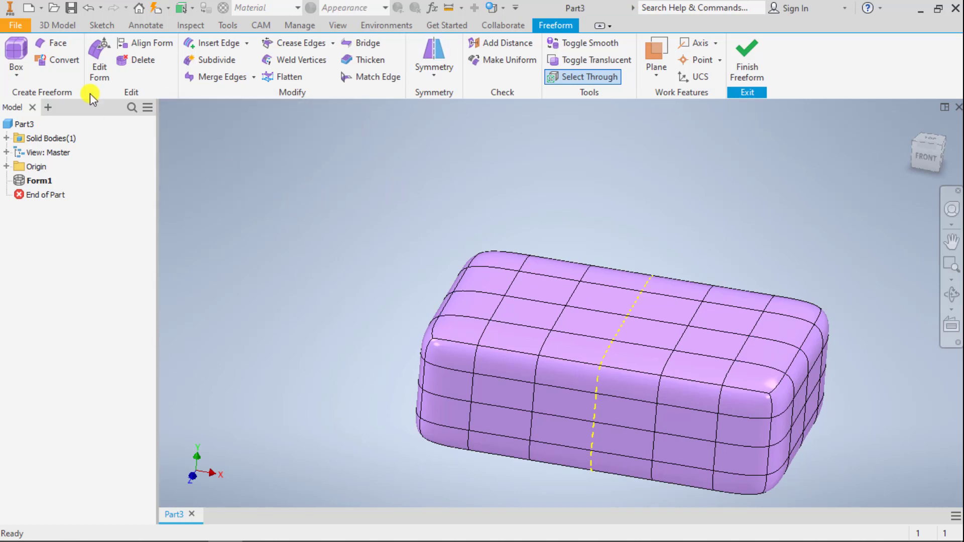
- Move the middle vertex one row in from the top face's left end up about 1.093 in along Y and outward in negative X
{"action": "left_click", "coordinate": [100, 58]}
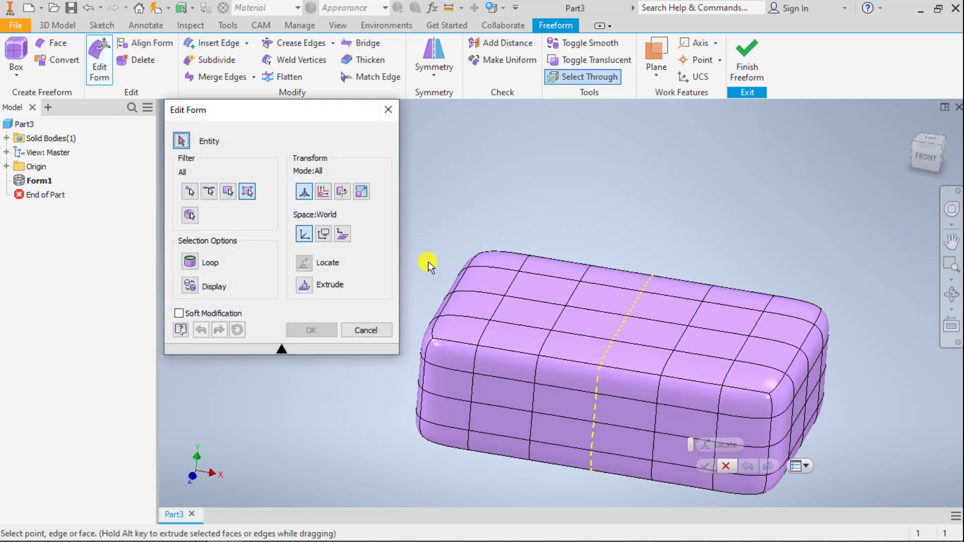
{"action": "left_click", "coordinate": [506, 296]}
{"action": "left_click_drag", "start_coordinate": [508, 248], "coordinate": [478, 119]}
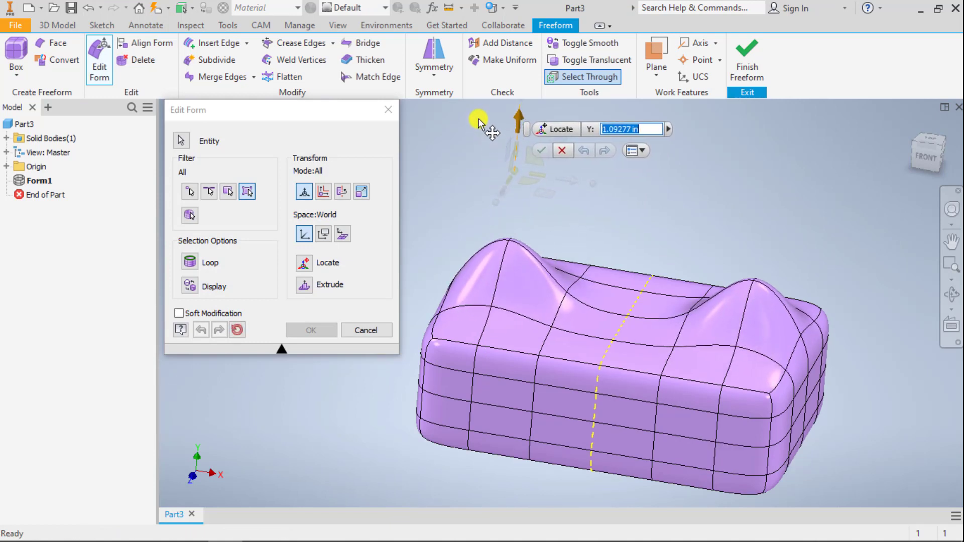
{"action": "left_click_drag", "start_coordinate": [574, 180], "coordinate": [447, 161]}
{"action": "middle_click_drag", "start_coordinate": [589, 234], "coordinate": [555, 258], "text": "shift"}
{"action": "left_click", "coordinate": [320, 336]}
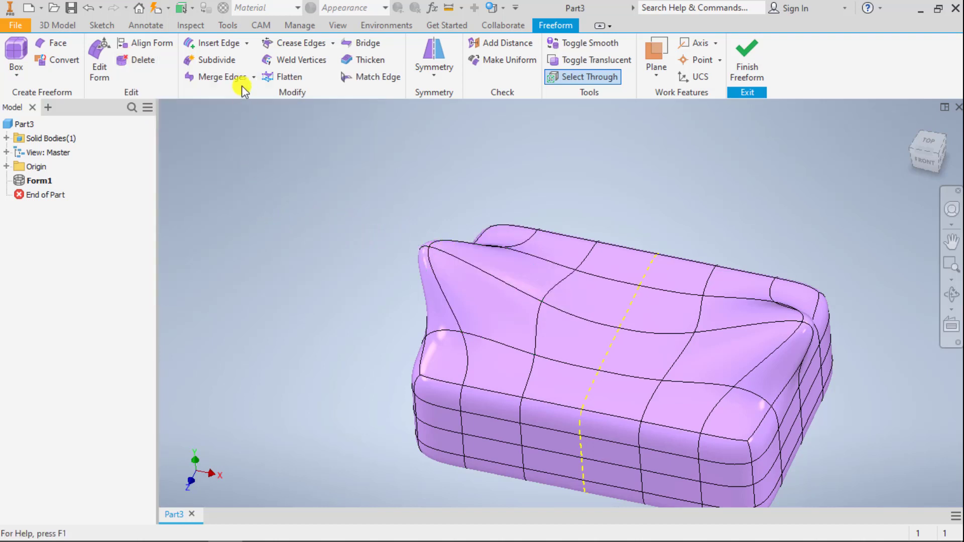
- Subdivide the front face in the second column from the left and second row from the top into 2 by 2 faces, Simple mode
{"action": "left_click", "coordinate": [227, 56]}
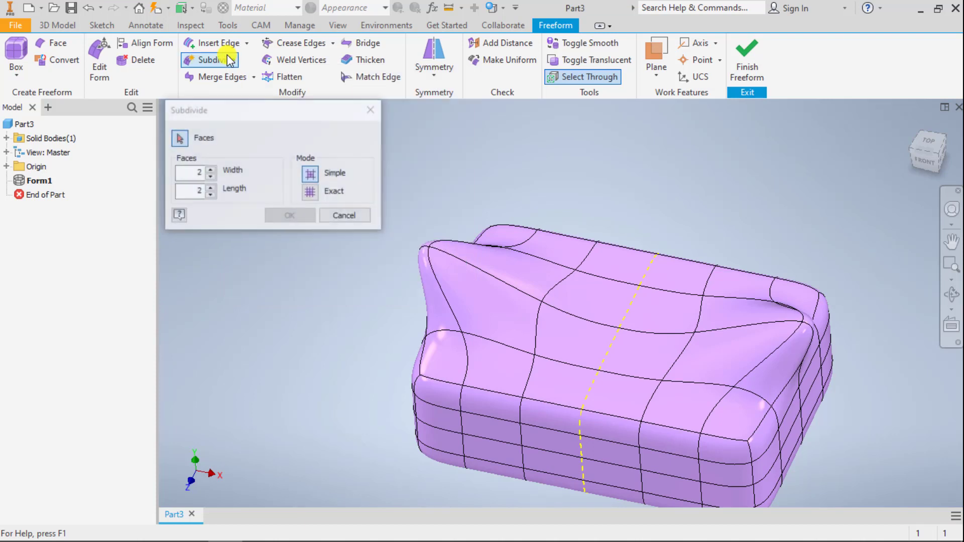
{"action": "left_click", "coordinate": [500, 428]}
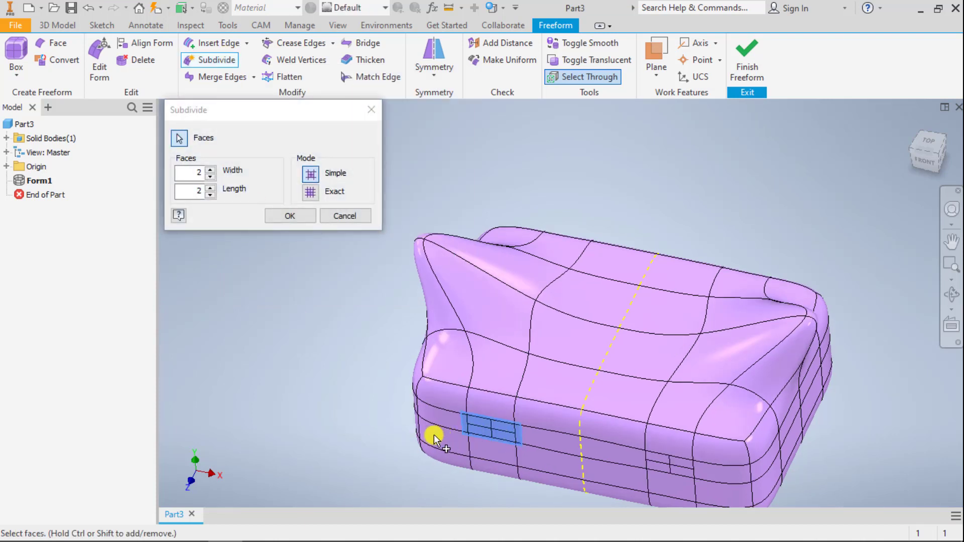
{"action": "middle_click_drag", "start_coordinate": [380, 437], "coordinate": [349, 351], "text": "shift"}
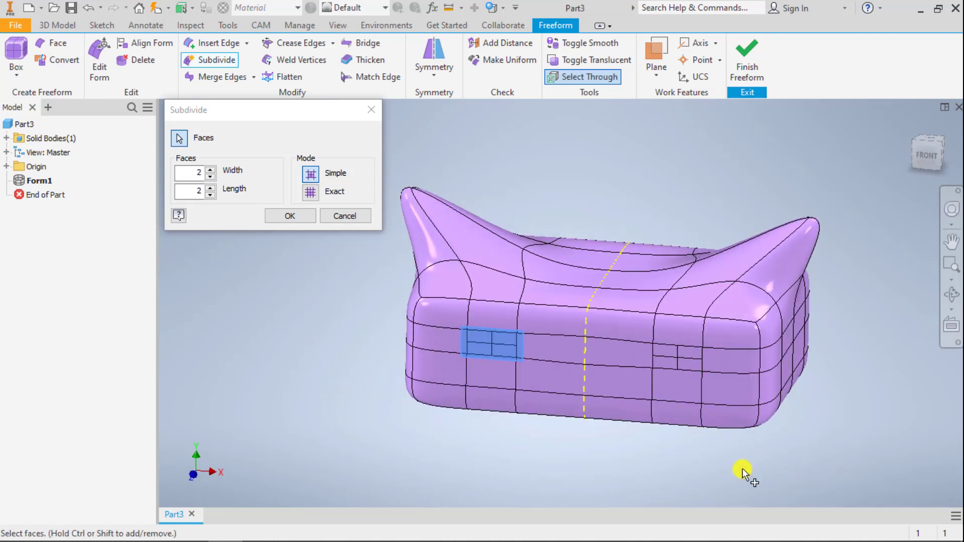
{"action": "left_click", "coordinate": [299, 216]}
- Try to pull the centre vertex of the subdivided front face outward about 1.143 in along Z
{"action": "left_click", "coordinate": [93, 56]}
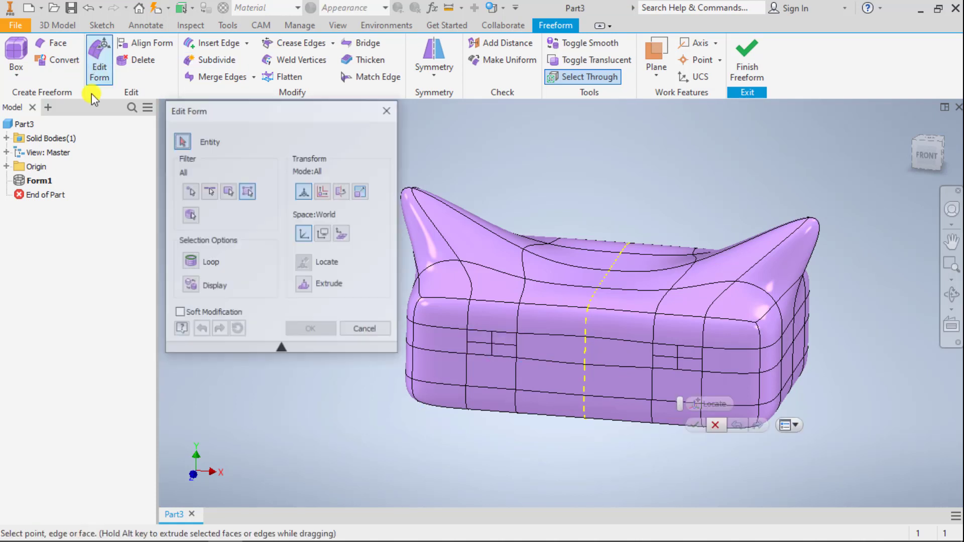
{"action": "left_click", "coordinate": [493, 345]}
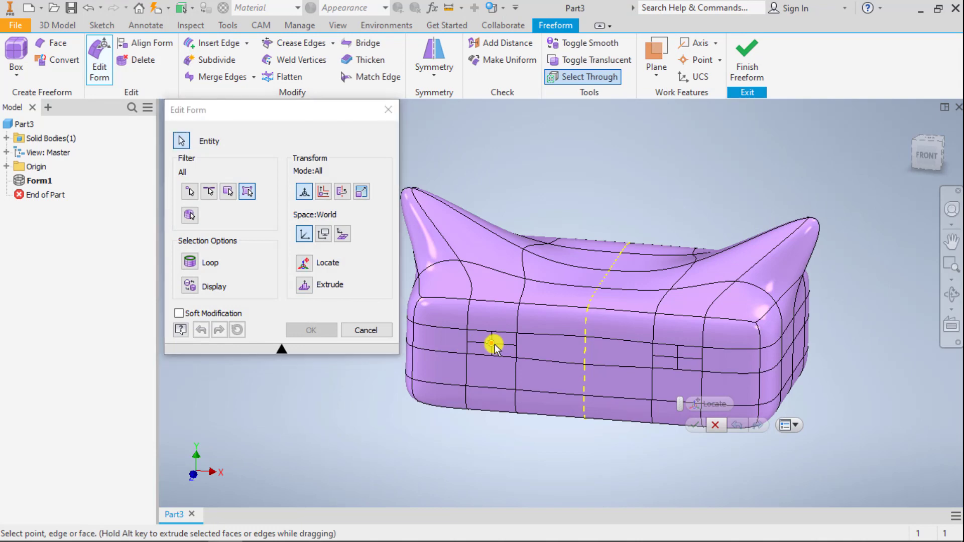
{"action": "middle_click_drag", "start_coordinate": [548, 376], "coordinate": [439, 388], "text": "shift"}
{"action": "left_click_drag", "start_coordinate": [438, 389], "coordinate": [344, 424]}
{"action": "middle_click_drag", "start_coordinate": [344, 424], "coordinate": [526, 413], "text": "shift"}
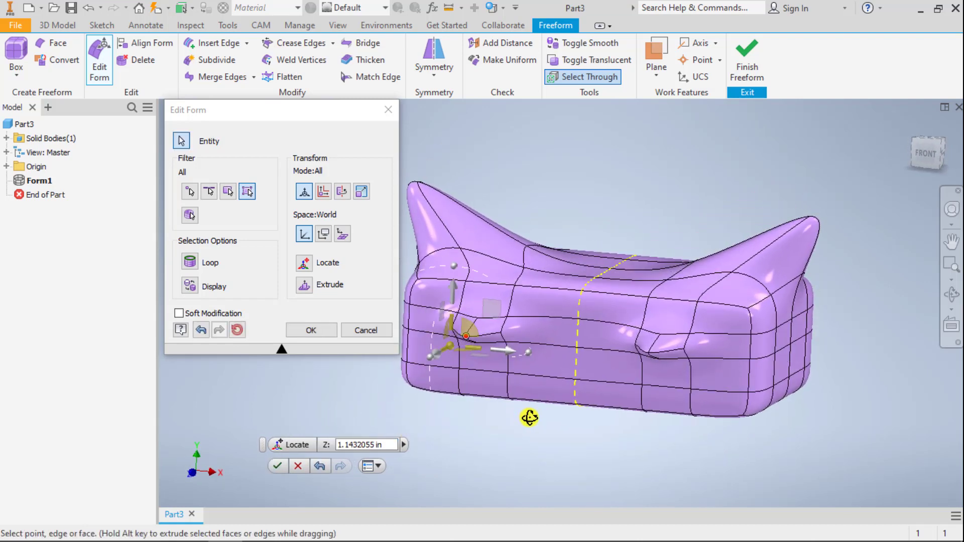
{"action": "left_click", "coordinate": [310, 331]}
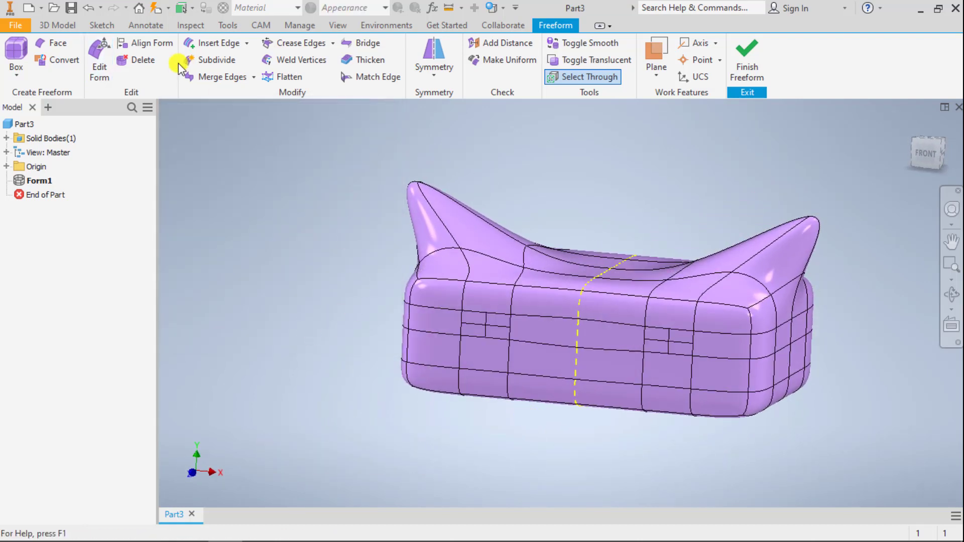
- Pull the vertical dividing edge of the subdivided front face outward about 1.181 in along Z with Edit Form
{"action": "left_click", "coordinate": [90, 50]}
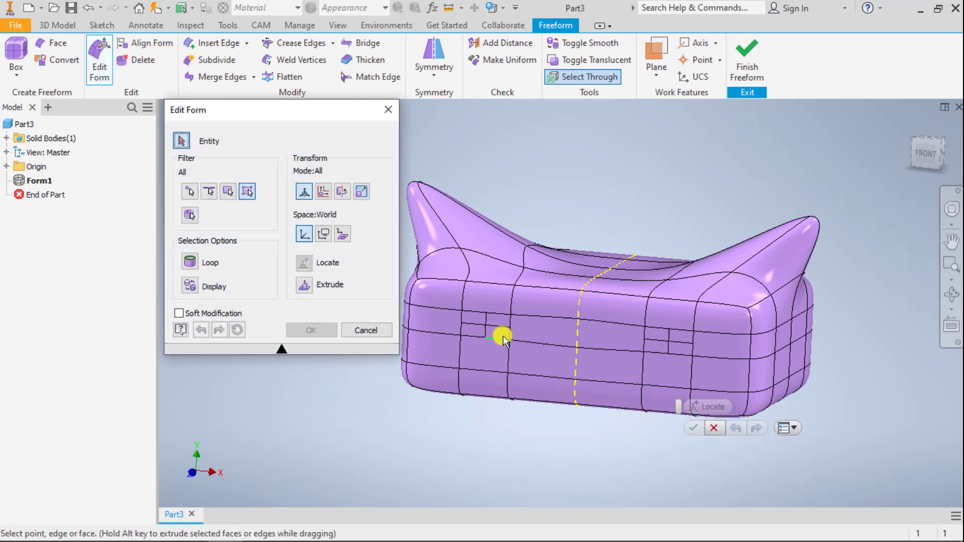
{"action": "scroll", "coordinate": [485, 328], "scroll_direction": "up", "scroll_amount": 5}
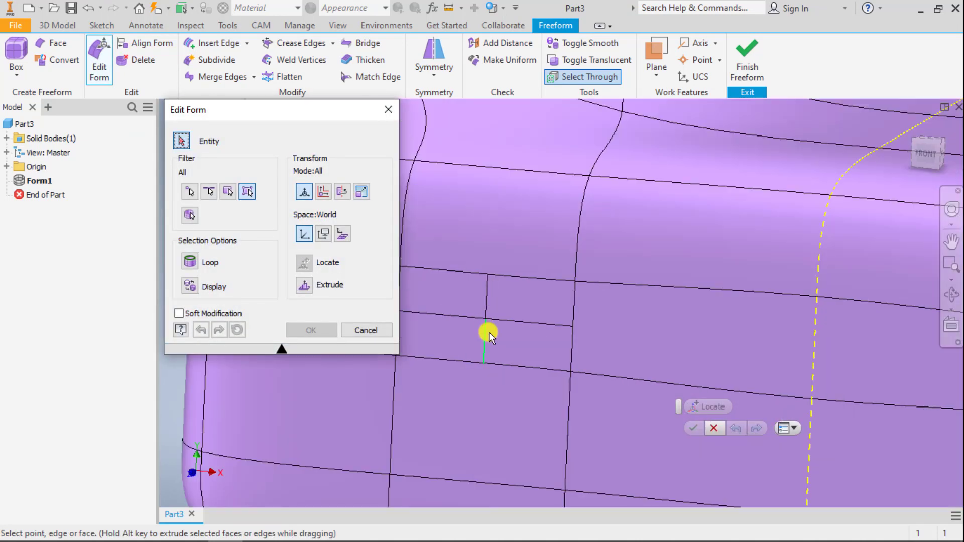
{"action": "left_click", "coordinate": [482, 304]}
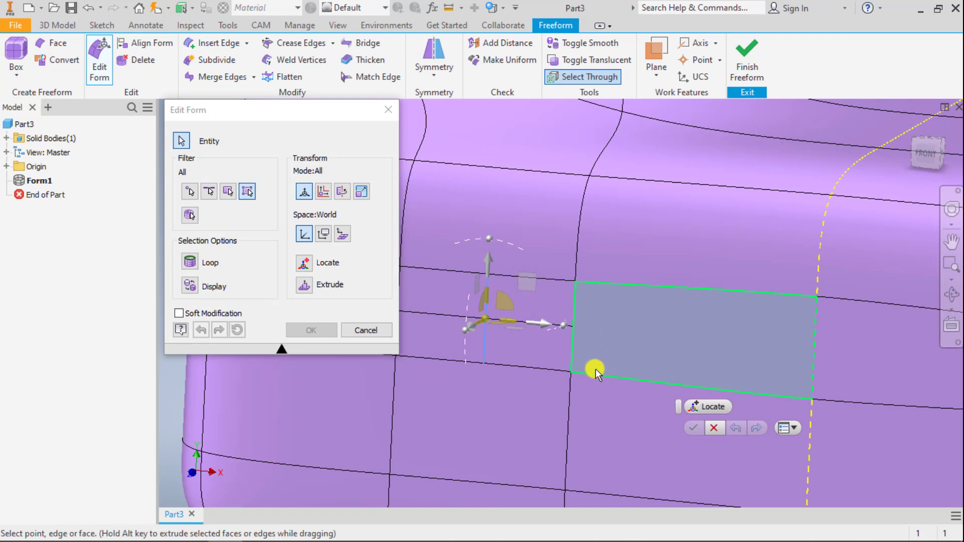
{"action": "middle_click_drag", "start_coordinate": [594, 366], "coordinate": [542, 366], "text": "shift"}
{"action": "scroll", "coordinate": [548, 368], "scroll_direction": "down", "scroll_amount": 6}
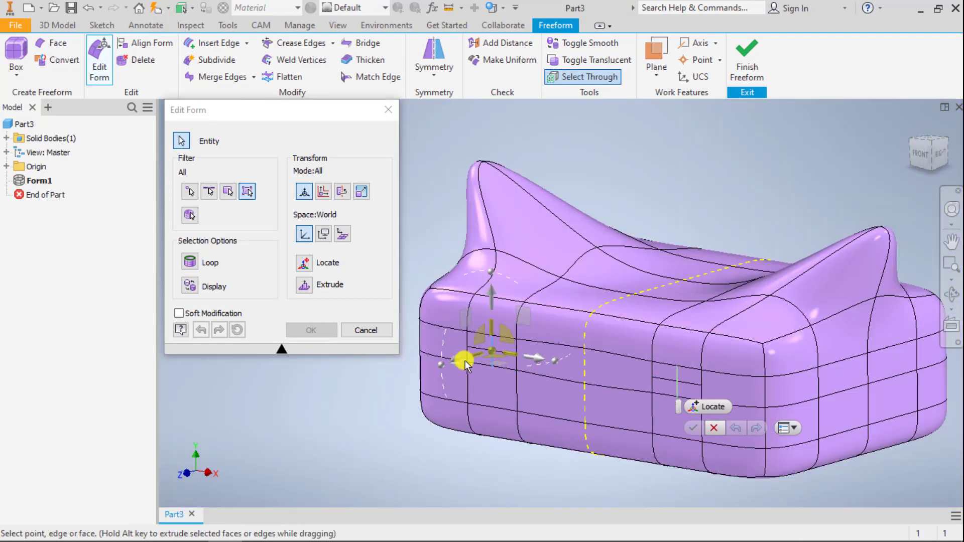
{"action": "left_click_drag", "start_coordinate": [459, 360], "coordinate": [332, 363]}
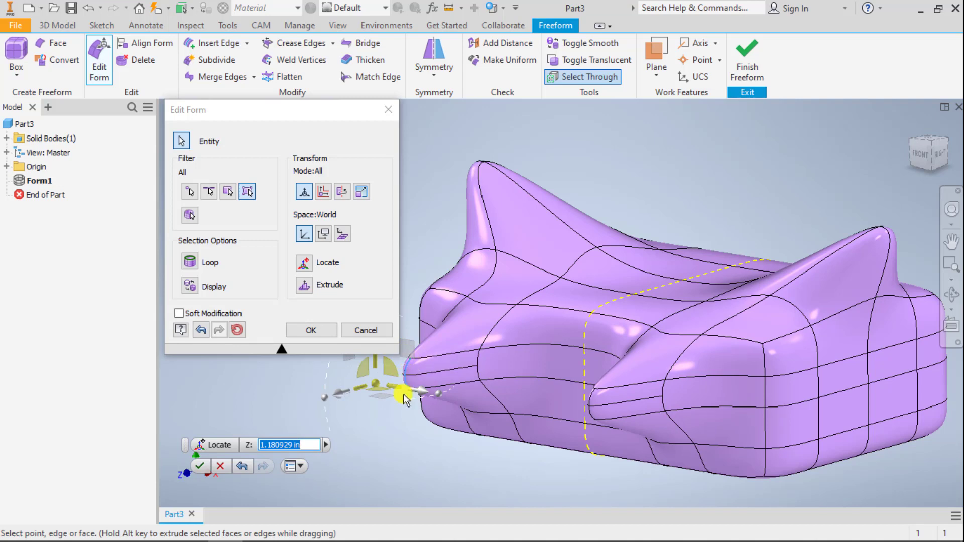
{"action": "middle_click_drag", "start_coordinate": [556, 381], "coordinate": [670, 388], "text": "shift"}
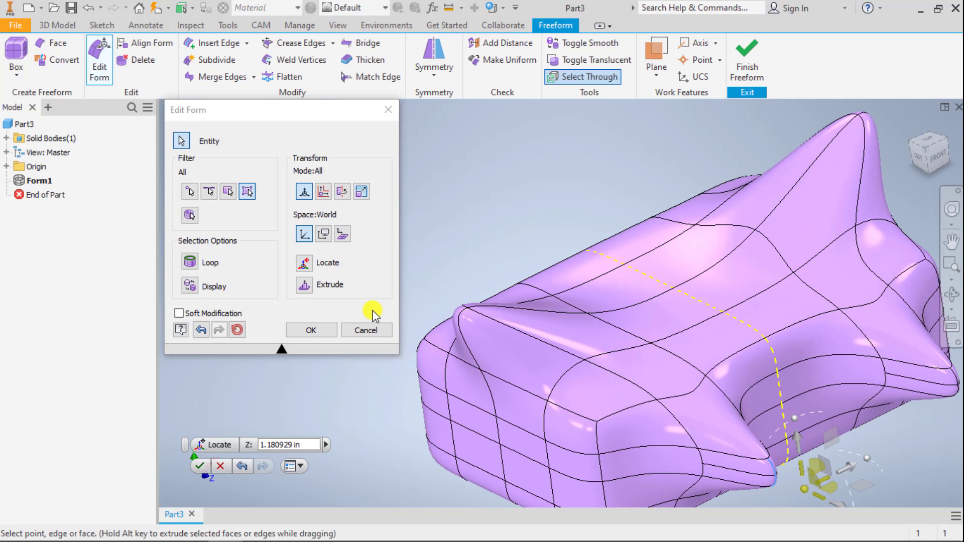
{"action": "left_click", "coordinate": [323, 331]}
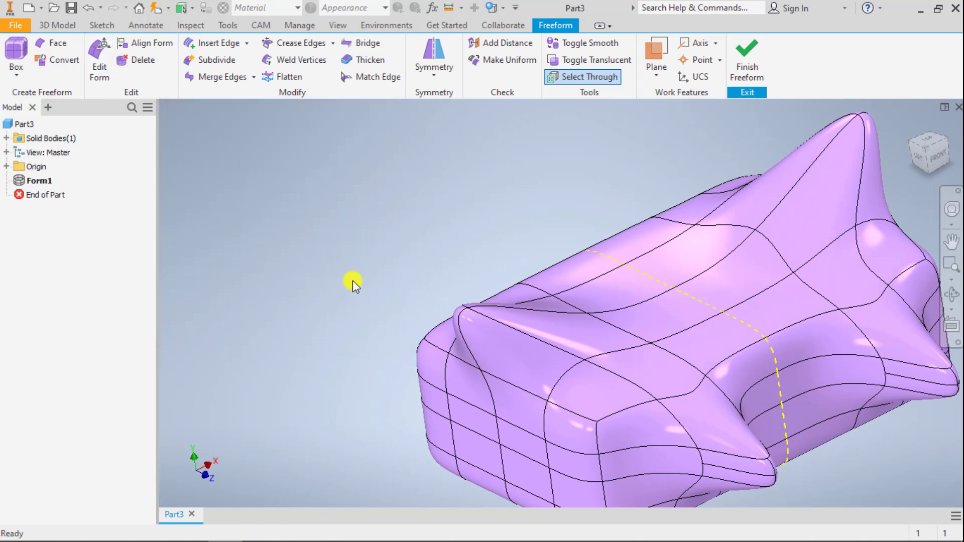
- Finish the freeform edit of Form1 and return to the solid part
{"action": "middle_click_drag", "start_coordinate": [366, 251], "coordinate": [290, 221]}
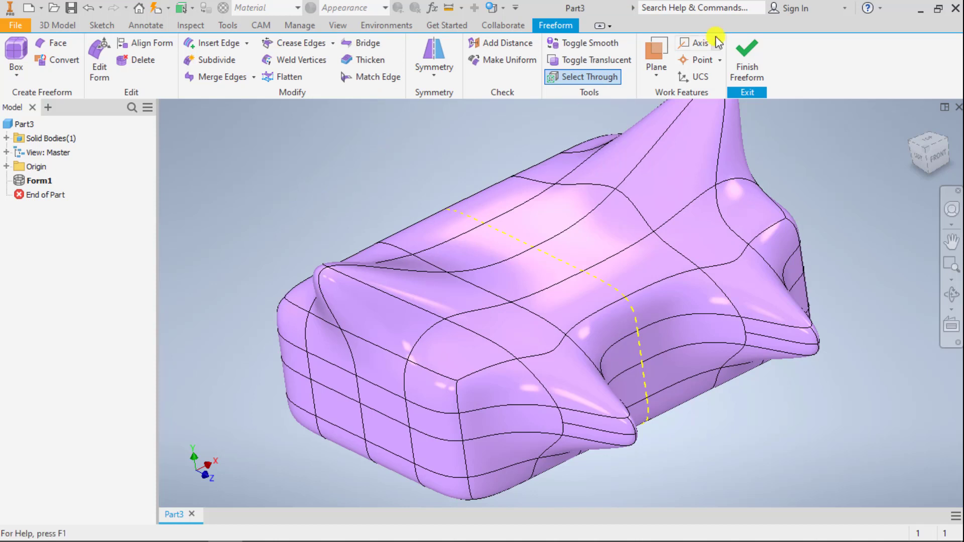
{"action": "left_click", "coordinate": [732, 47]}
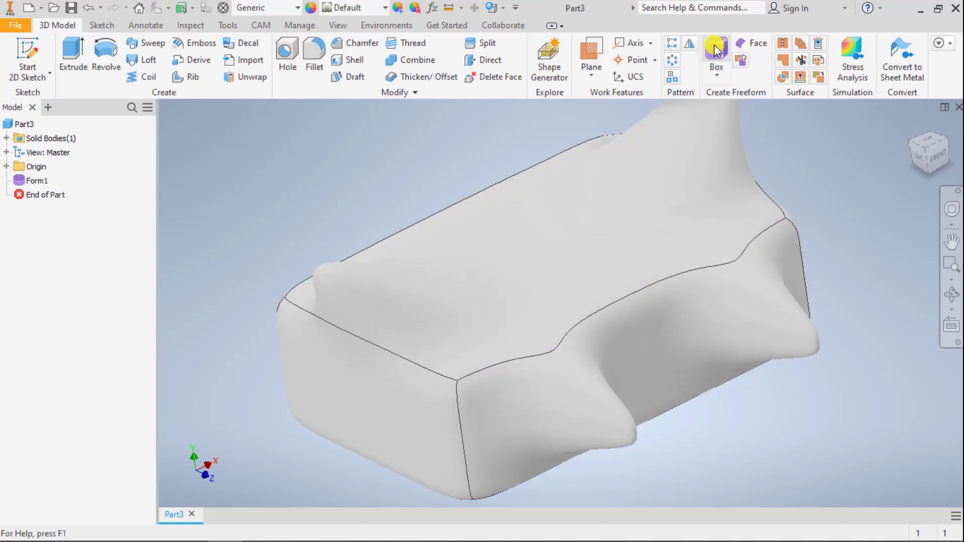
{"action": "middle_click_drag", "start_coordinate": [581, 252], "coordinate": [549, 252], "text": "shift"}
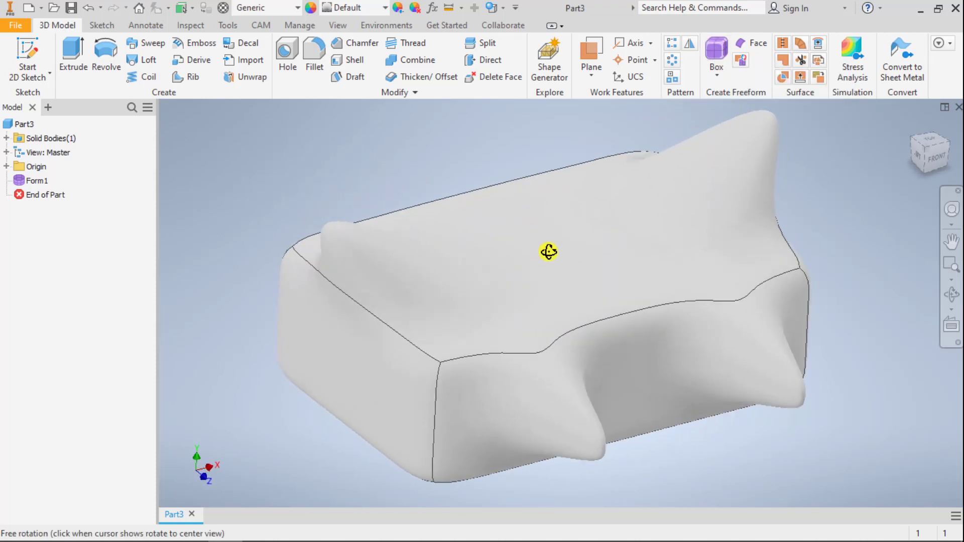
{"action": "left_click", "coordinate": [30, 58]}
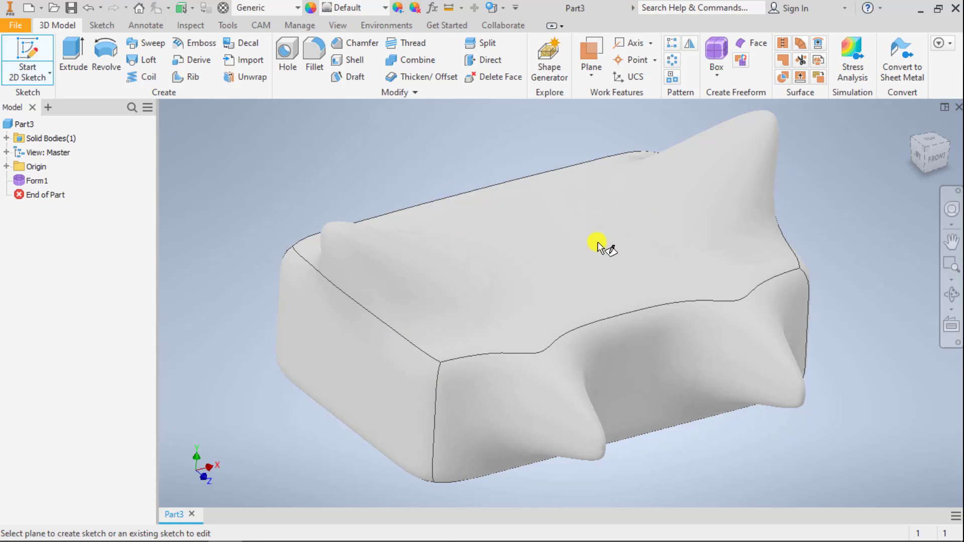
{"action": "mouse_move", "coordinate": [541, 243]}
{"action": "middle_mouse_down", "text": "shift"}
{"action": "mouse_move", "coordinate": [472, 222]}
{"action": "mouse_move", "coordinate": [547, 230]}
{"action": "middle_mouse_up", "text": "shift"}
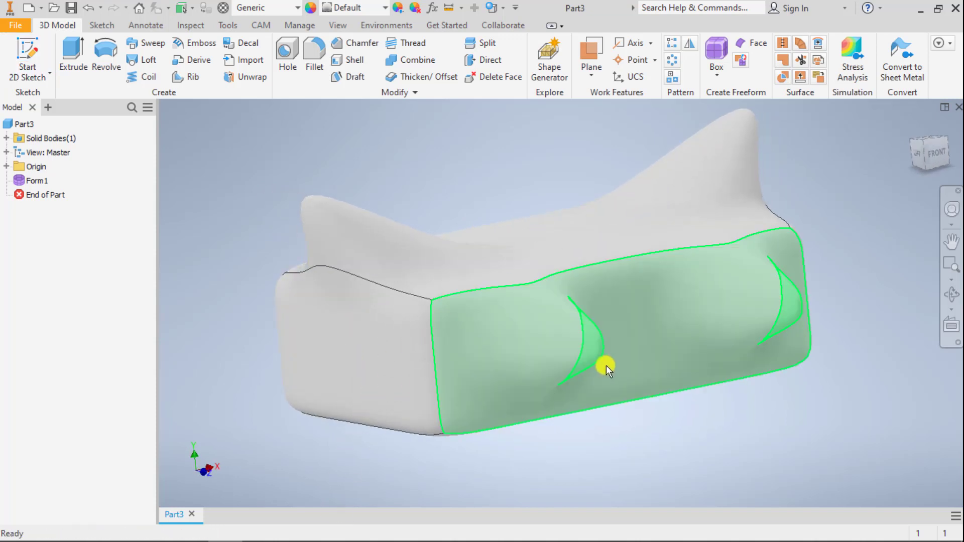
{"action": "middle_click_drag", "start_coordinate": [605, 366], "coordinate": [538, 330], "text": "shift"}
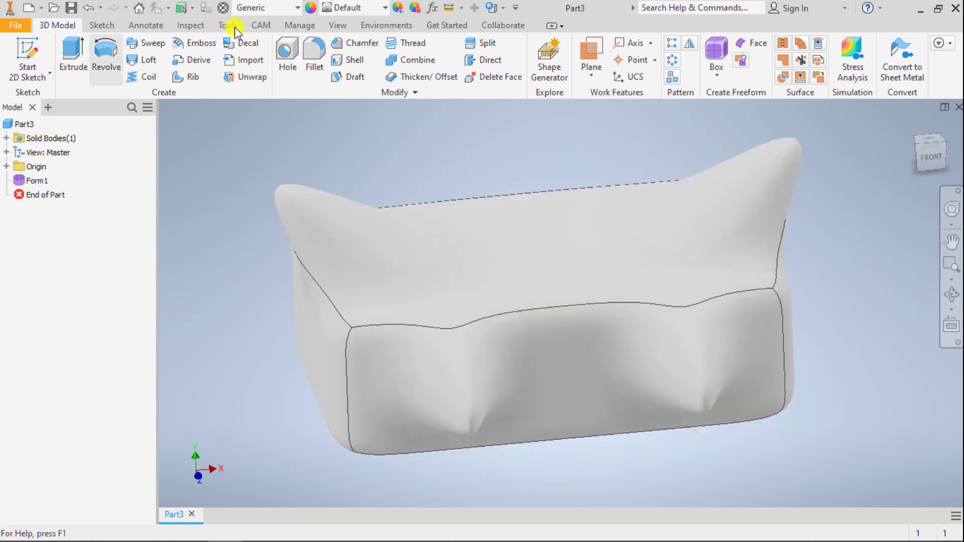
- Create a work plane offset 1.5 in above the origin XZ plane
{"action": "left_click", "coordinate": [592, 50]}
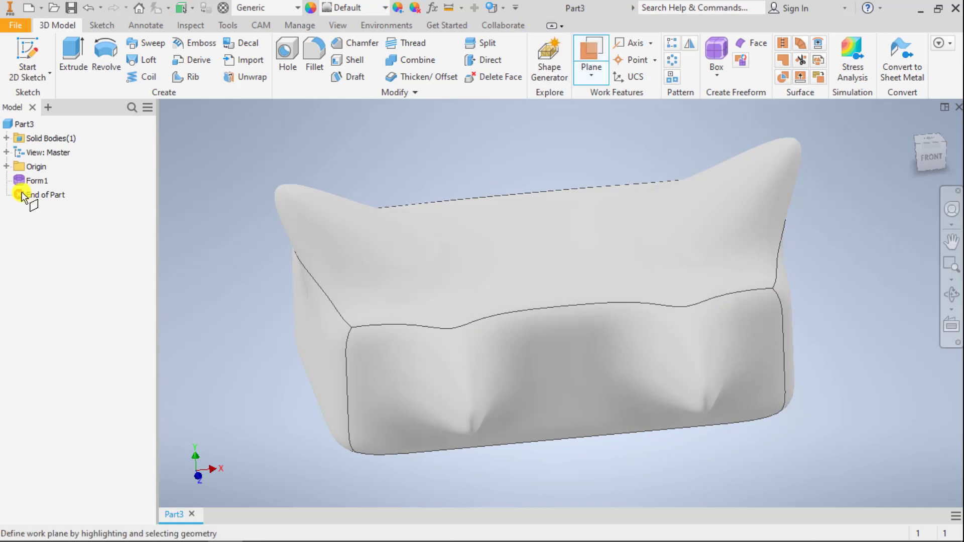
{"action": "left_click", "coordinate": [6, 166]}
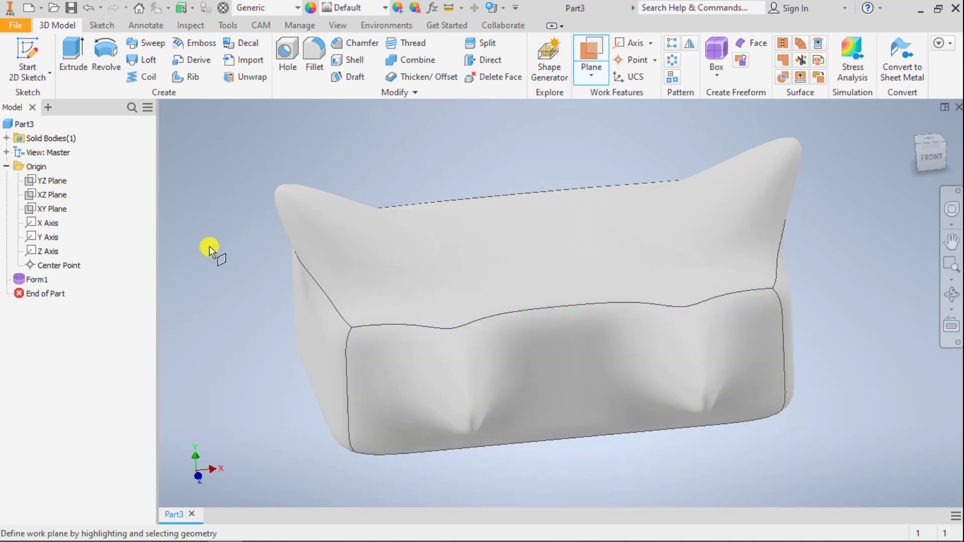
{"action": "left_click", "coordinate": [50, 194]}
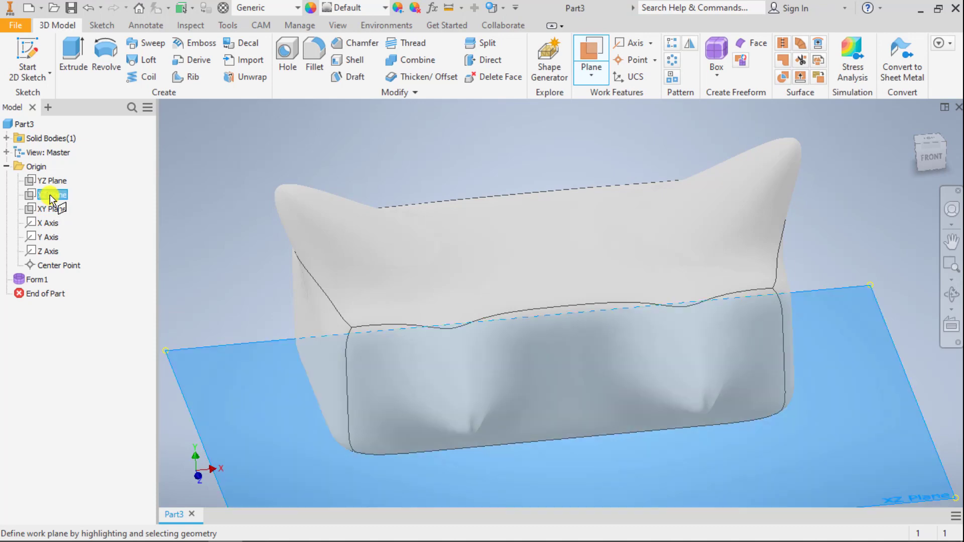
{"action": "middle_click_drag", "start_coordinate": [291, 251], "coordinate": [226, 269], "text": "shift"}
{"action": "left_click_drag", "start_coordinate": [226, 268], "coordinate": [197, 143]}
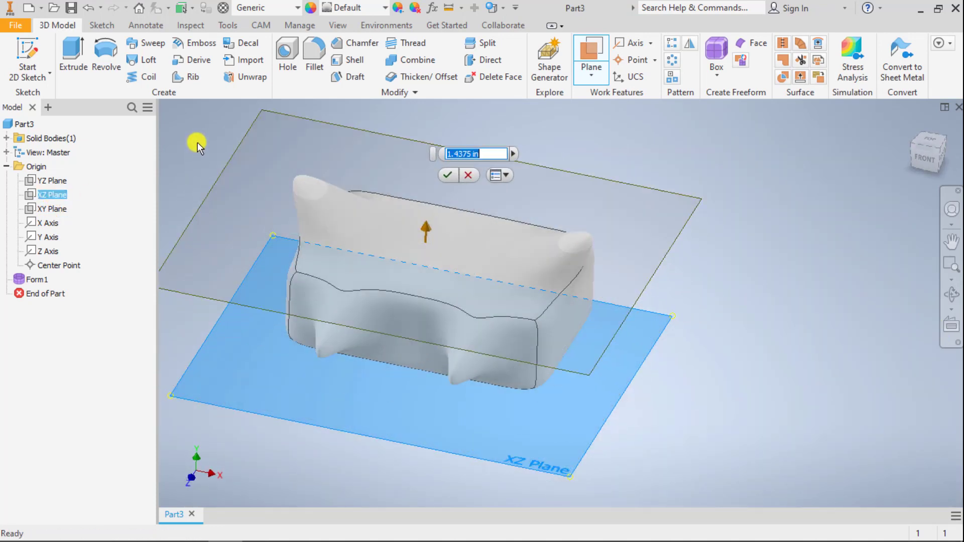
{"action": "type", "text": "1.5"}
{"action": "key", "text": "Return"}
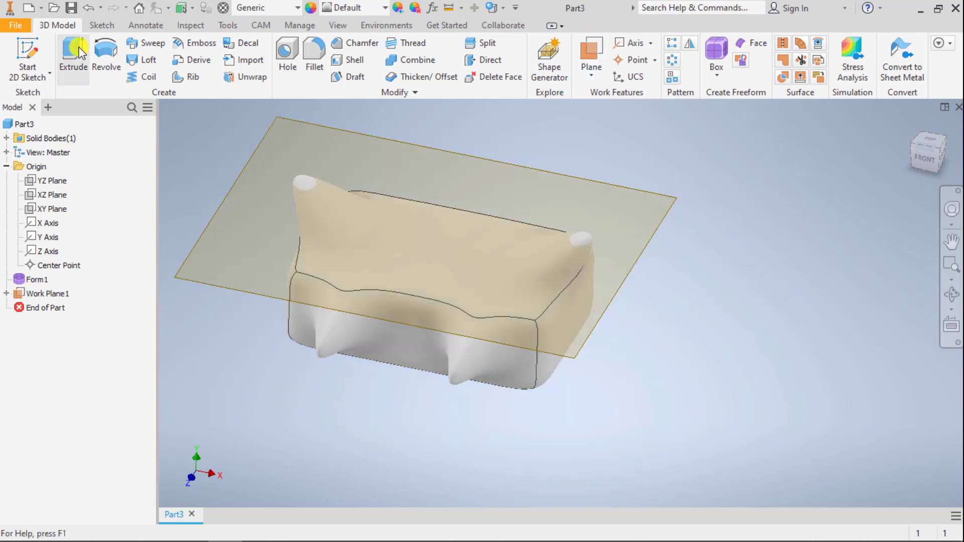
- Sketch a two-point center rectangle on the offset work plane, centred on the origin and extending past both raised corner peaks, and finish the sketch
{"action": "left_click", "coordinate": [50, 80]}
{"action": "left_click", "coordinate": [375, 139]}
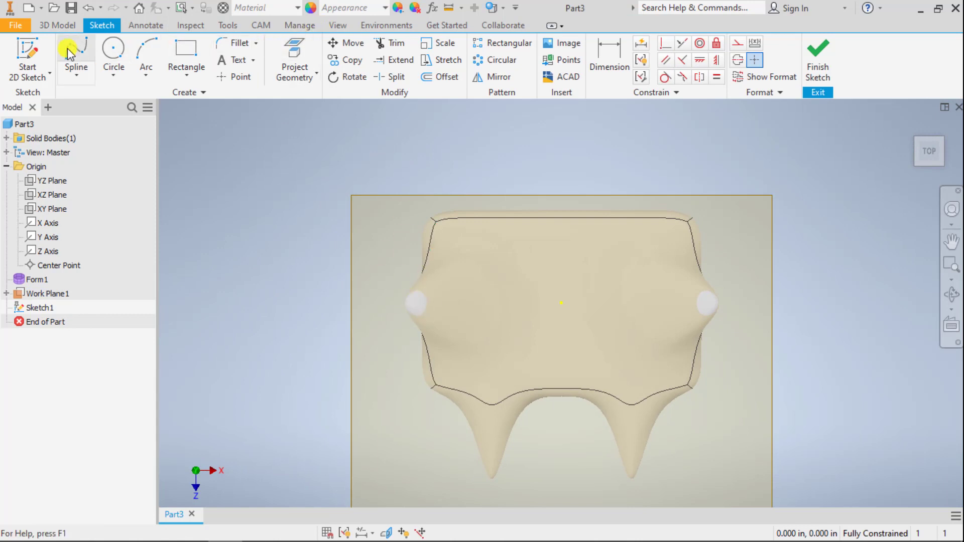
{"action": "left_click", "coordinate": [90, 74]}
{"action": "left_click", "coordinate": [185, 76]}
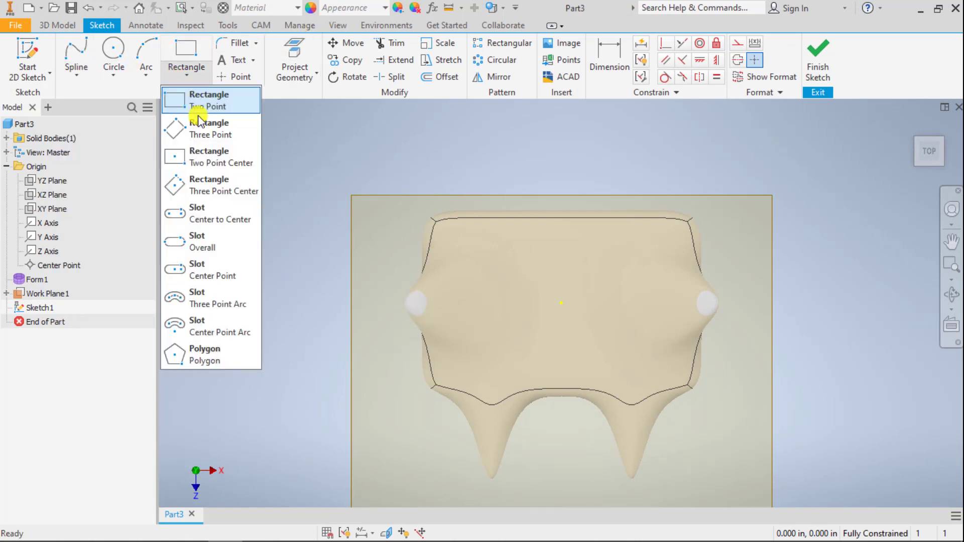
{"action": "left_click", "coordinate": [194, 163]}
{"action": "left_click", "coordinate": [562, 303]}
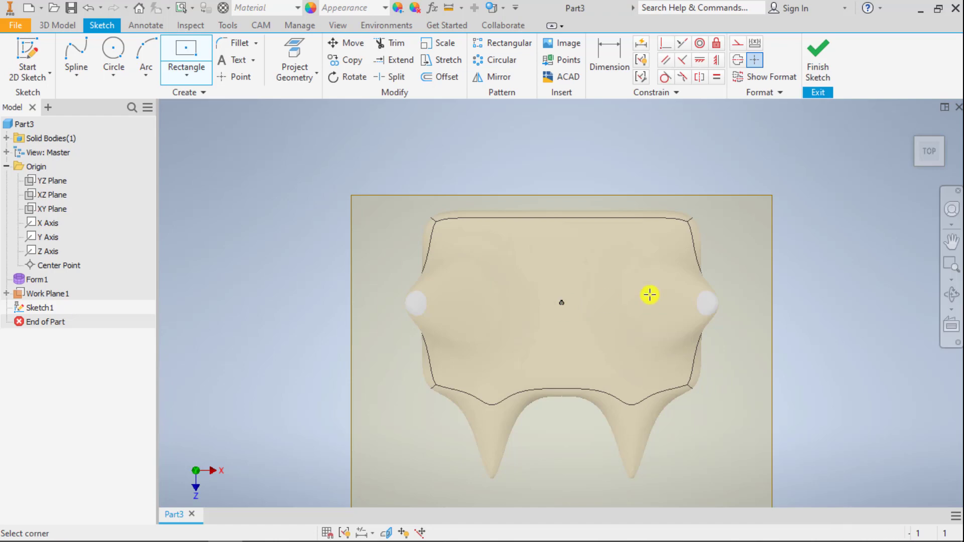
{"action": "left_click", "coordinate": [803, 246]}
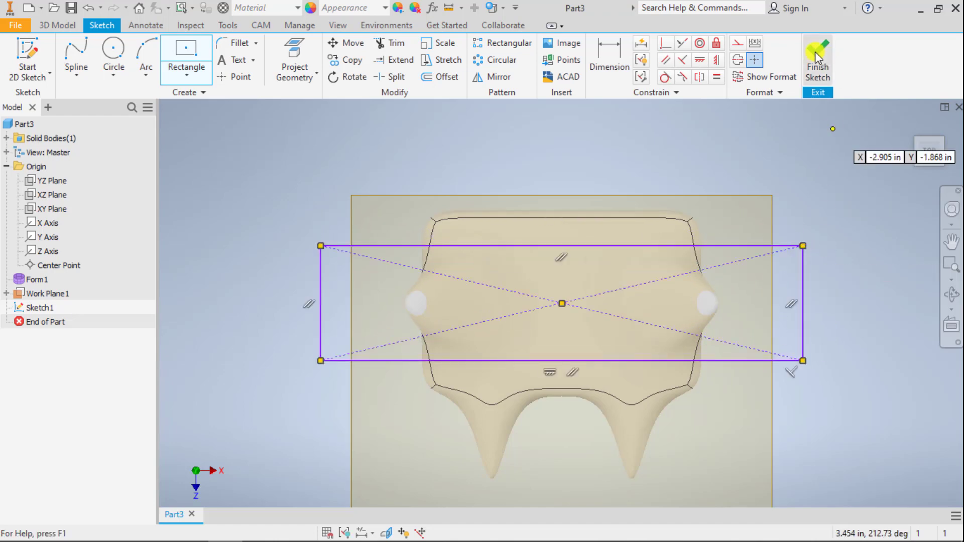
{"action": "left_click", "coordinate": [815, 52]}
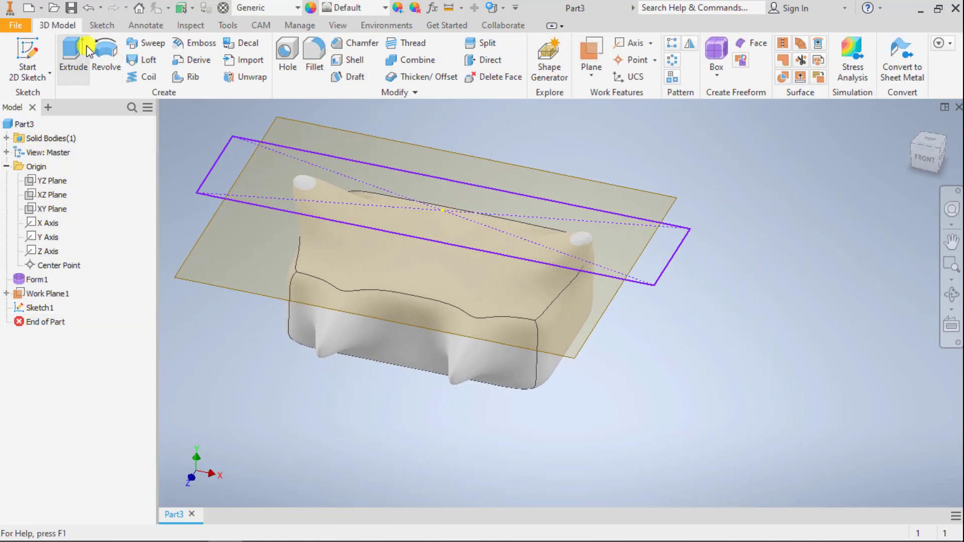
- Extrude the rectangle 1 in downward into the body as a cut
{"action": "left_click", "coordinate": [88, 48]}
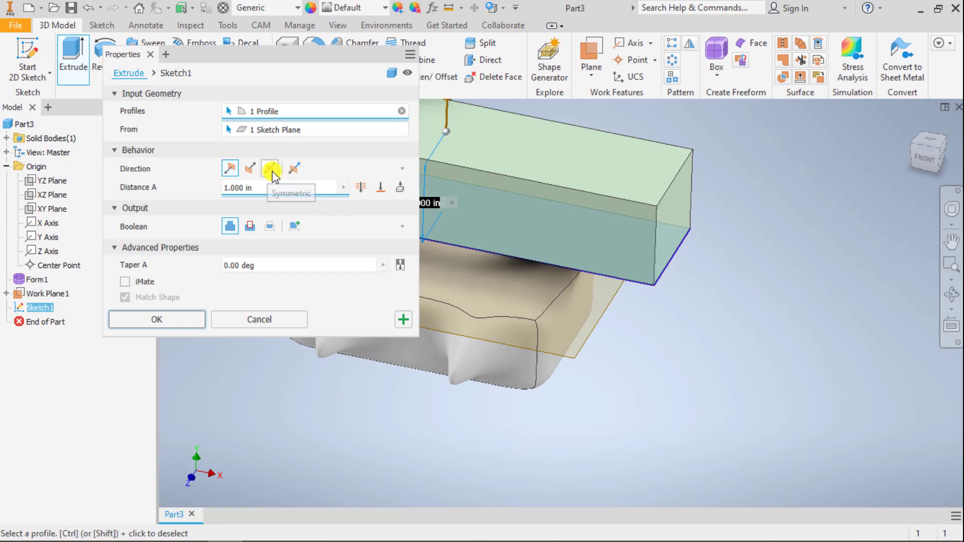
{"action": "left_click", "coordinate": [250, 226]}
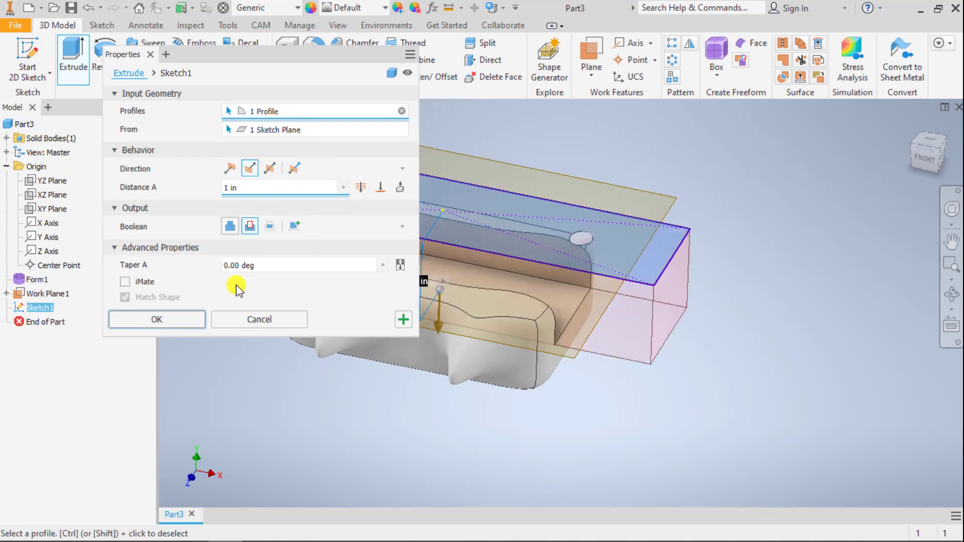
{"action": "left_click", "coordinate": [188, 315]}
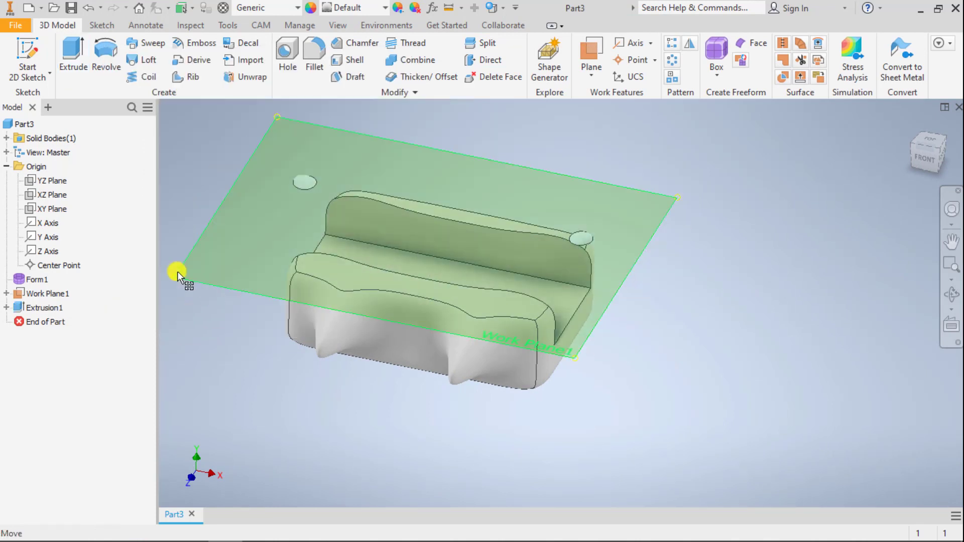
- Edit the rectangular cut so that it extrudes upward from the work plane, trimming only the tips of the two peaks
{"action": "double_click", "coordinate": [40, 308]}
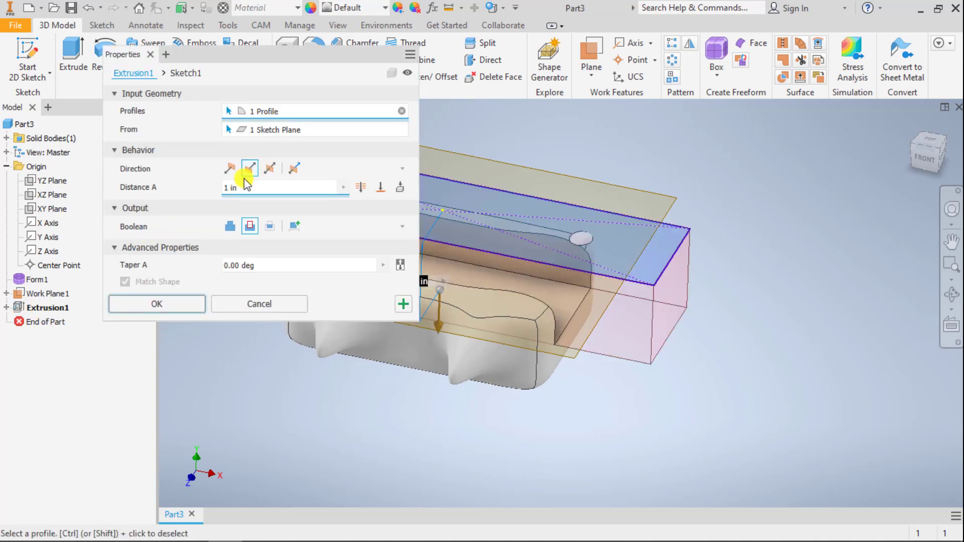
{"action": "left_click", "coordinate": [230, 168]}
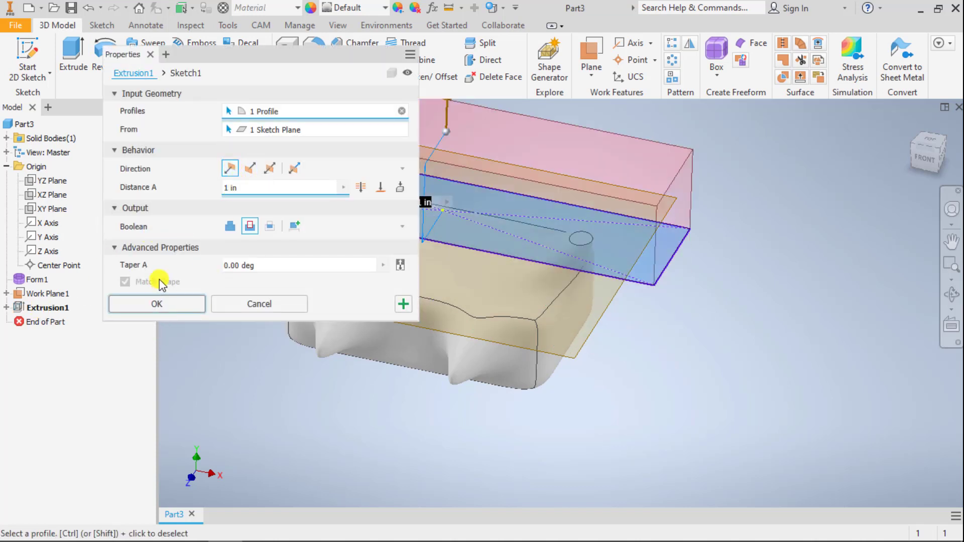
{"action": "left_click", "coordinate": [158, 300]}
{"action": "middle_click_drag", "start_coordinate": [293, 316], "coordinate": [283, 266], "text": "shift"}
{"action": "right_click", "coordinate": [278, 239]}
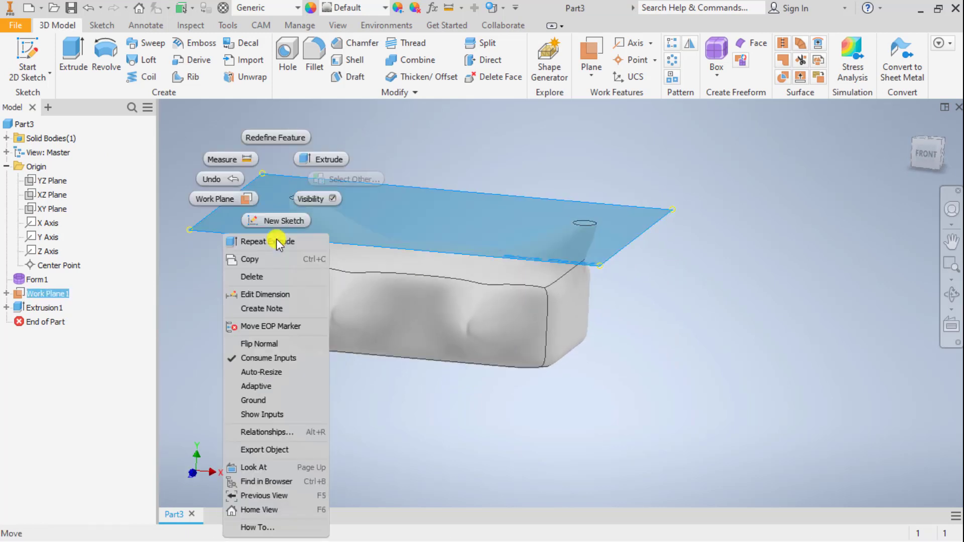
{"action": "key", "text": "Escape"}
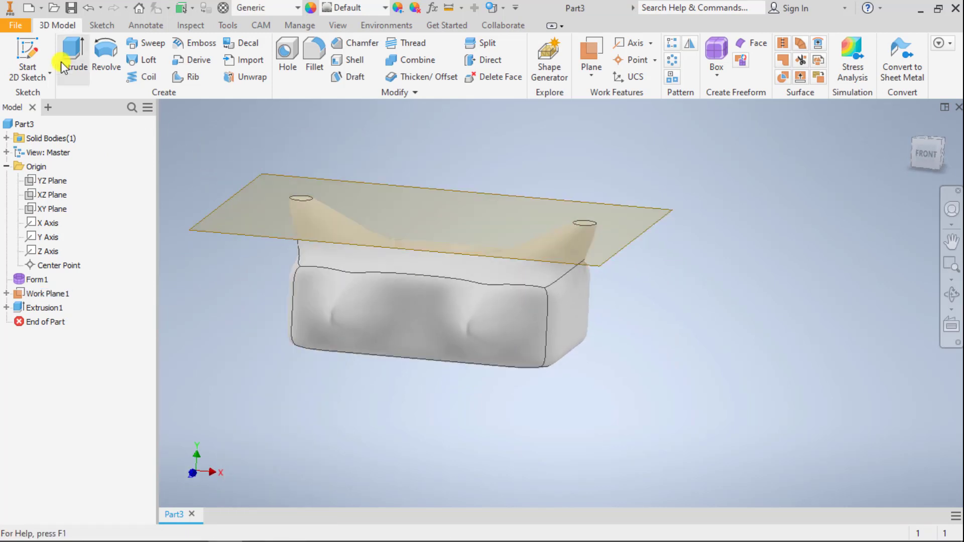
- Start a new sketch on the offset work plane, place a sketch point at the origin, and finish the sketch
{"action": "left_click", "coordinate": [29, 50]}
{"action": "left_click", "coordinate": [391, 190]}
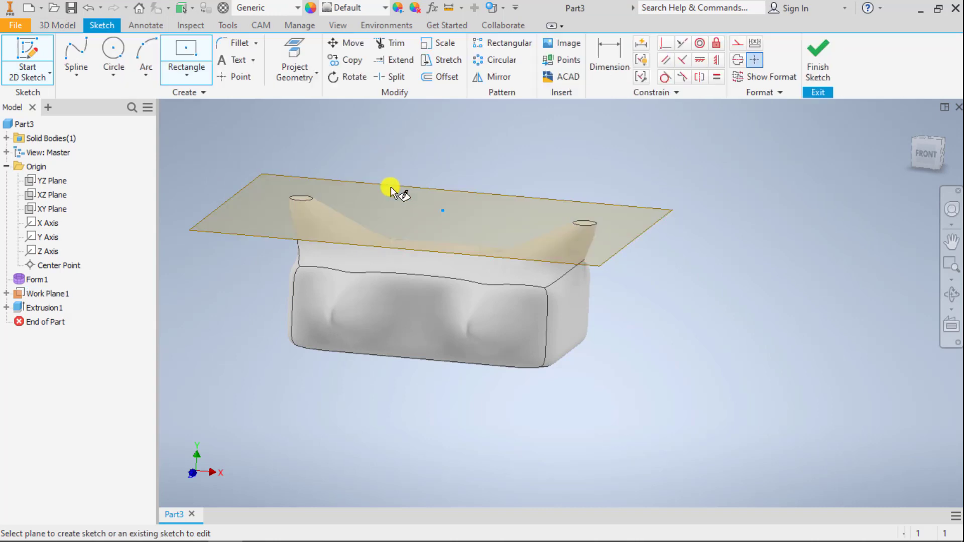
{"action": "left_click", "coordinate": [228, 76]}
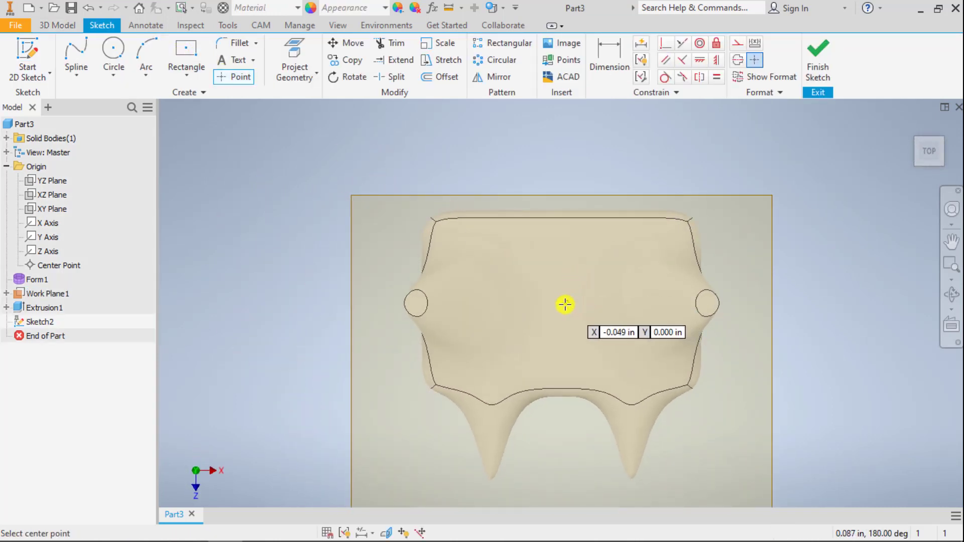
{"action": "left_click", "coordinate": [562, 305]}
{"action": "key", "text": "Escape"}
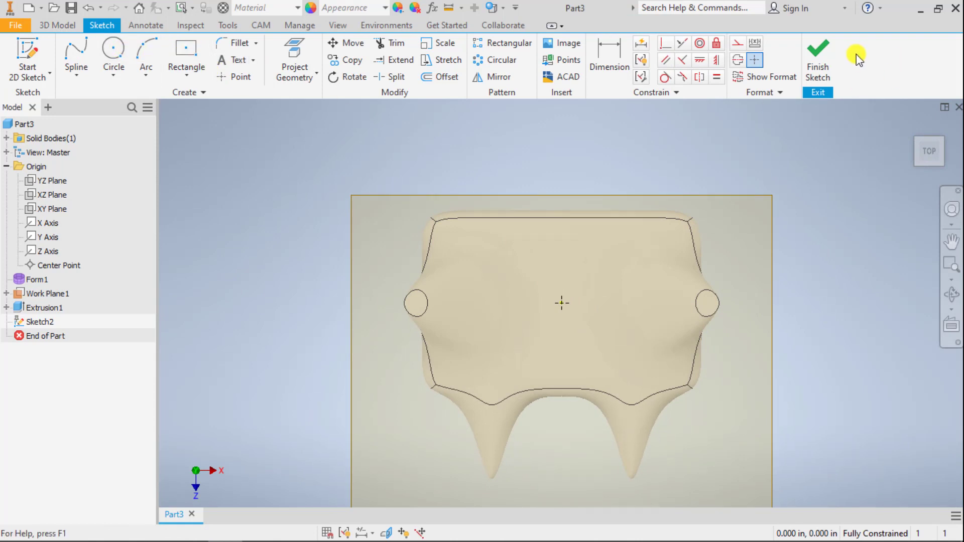
{"action": "left_click", "coordinate": [822, 60]}
- Create a simple 0.75 in diameter Through All hole at the sketch point, with no seat
{"action": "middle_click_drag", "start_coordinate": [520, 199], "coordinate": [487, 218], "text": "shift"}
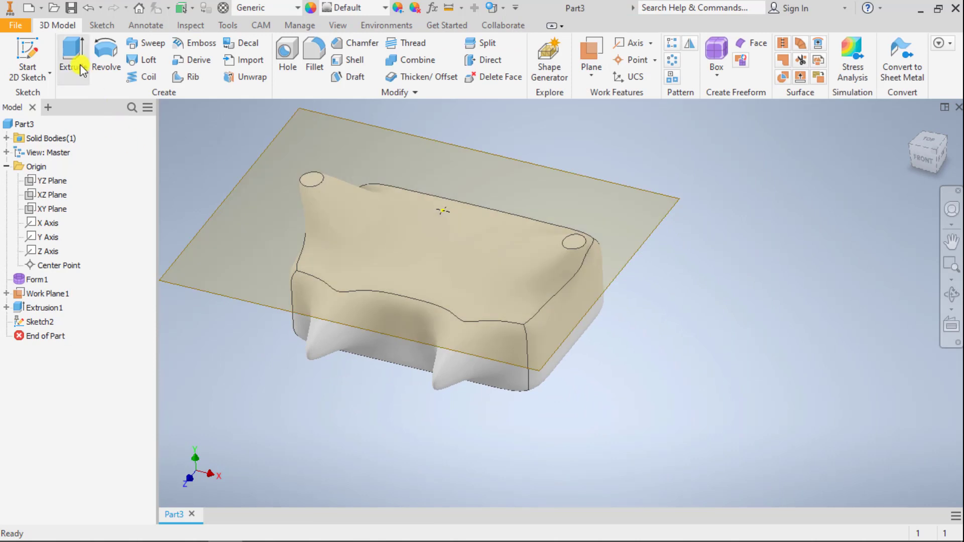
{"action": "left_click", "coordinate": [290, 50]}
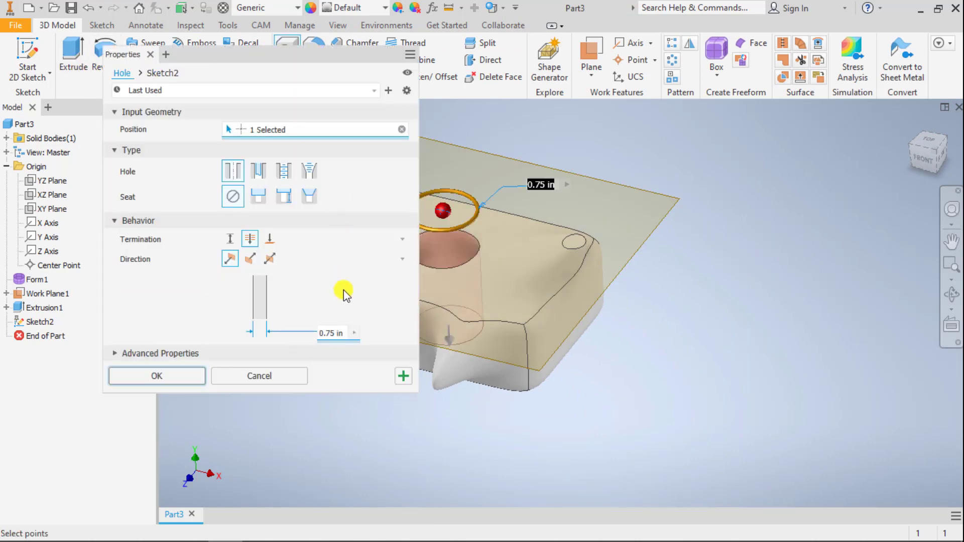
{"action": "left_click", "coordinate": [167, 376]}
{"action": "middle_click_drag", "start_coordinate": [286, 366], "coordinate": [344, 340], "text": "shift"}
{"action": "middle_click_drag", "start_coordinate": [500, 333], "coordinate": [500, 346], "text": "shift"}
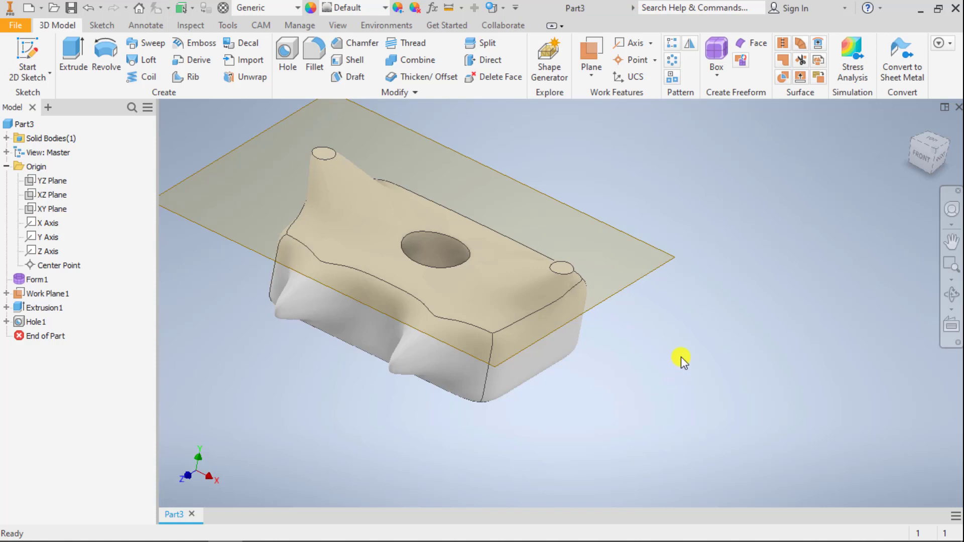
{"action": "mouse_move", "coordinate": [643, 336]}
{"action": "middle_mouse_down", "text": "shift"}
{"action": "mouse_move", "coordinate": [652, 312]}
{"action": "mouse_move", "coordinate": [671, 316]}
{"action": "mouse_move", "coordinate": [644, 337]}
{"action": "middle_mouse_up", "text": "shift"}
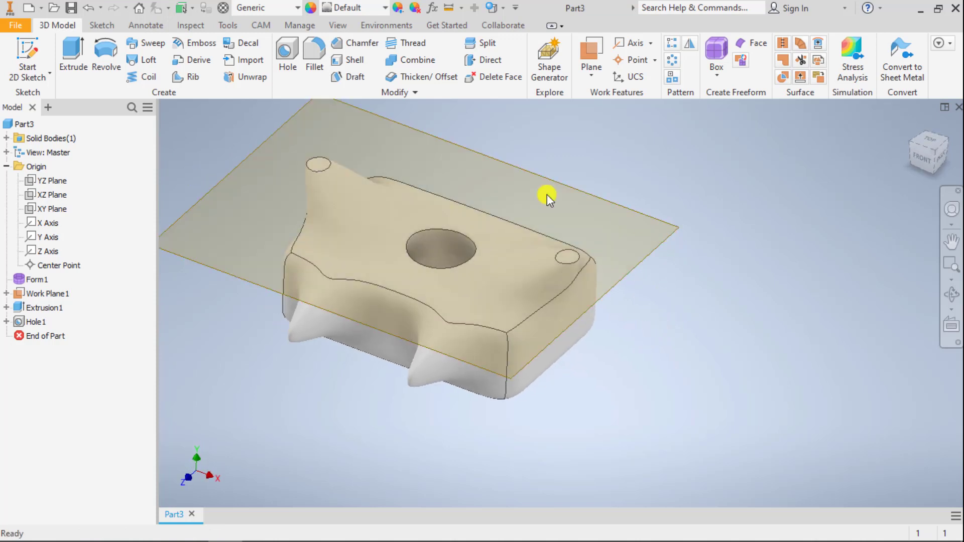